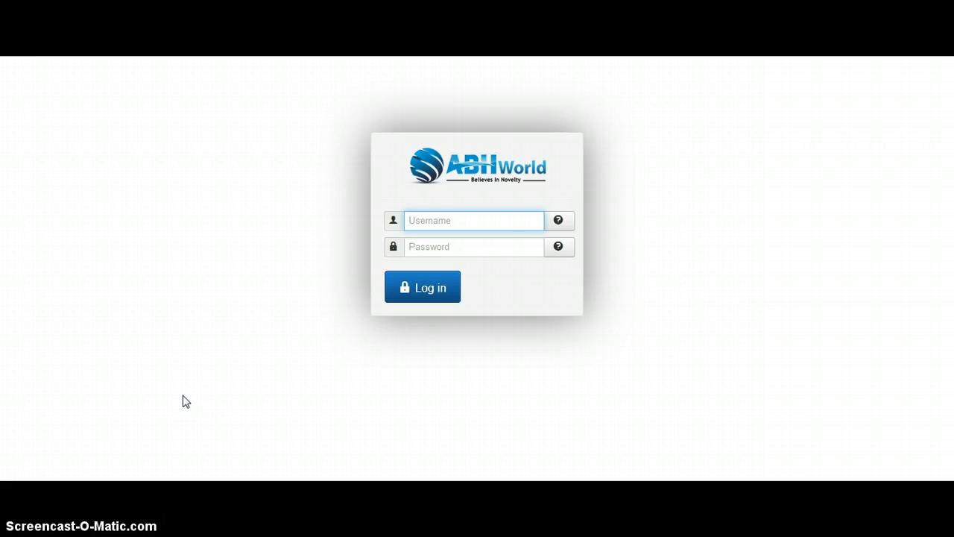
Log in to the Joomla administrator with the typed username and the saved password.
text(it)
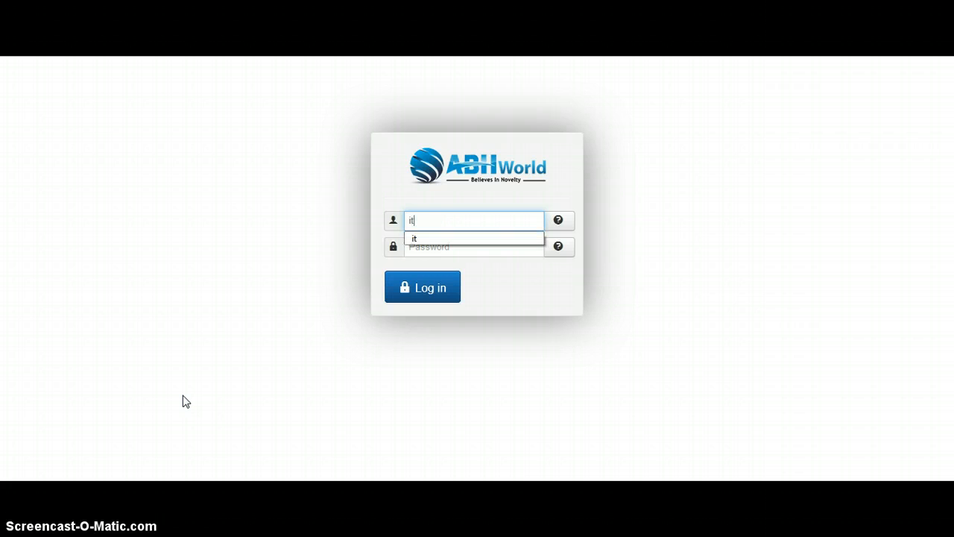
key(Return)
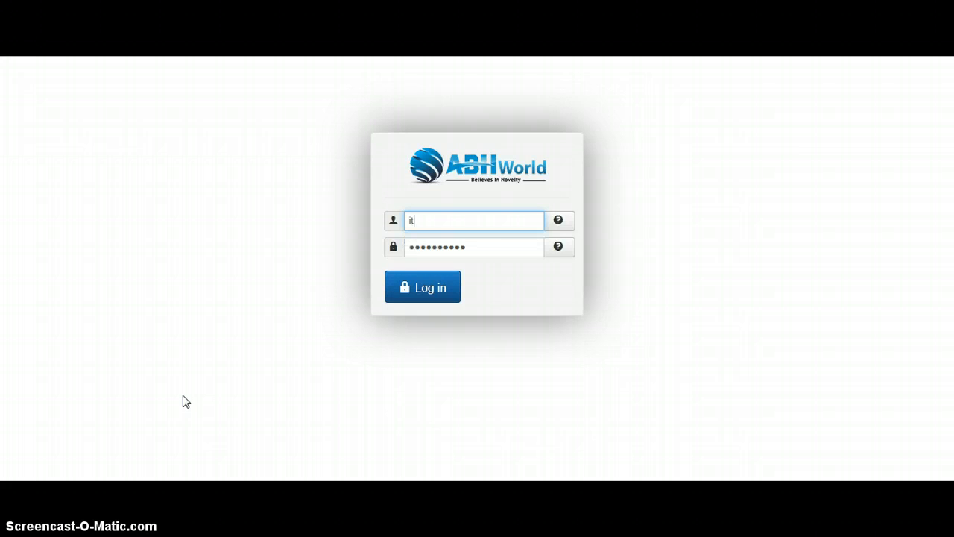
key(Return)
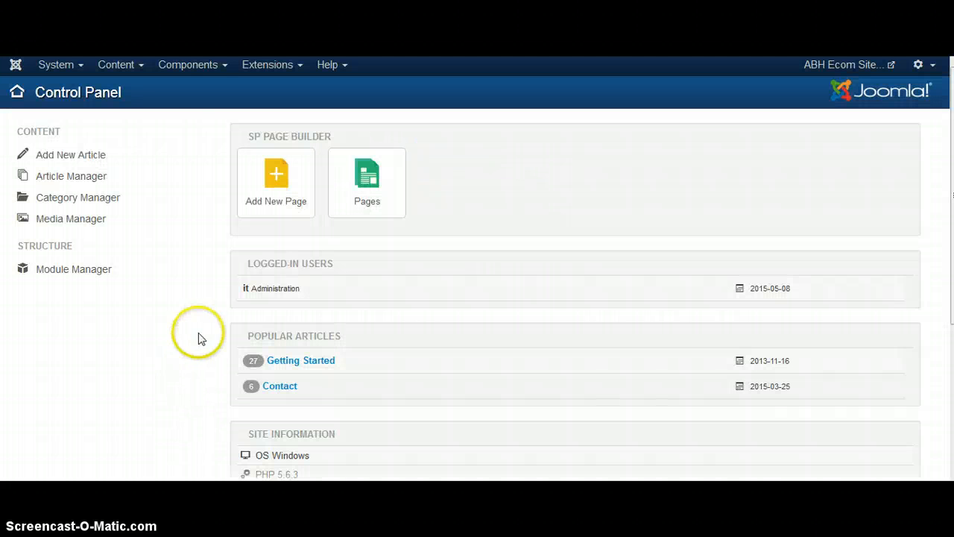
Go to Components > HikaShop > Products to reach the empty product list.
click(204, 65)
click(209, 95)
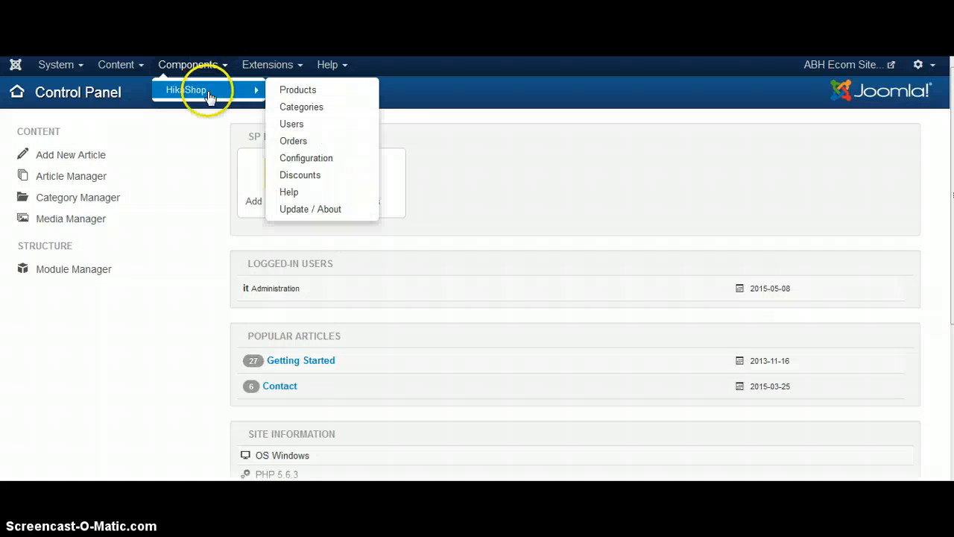
click(298, 89)
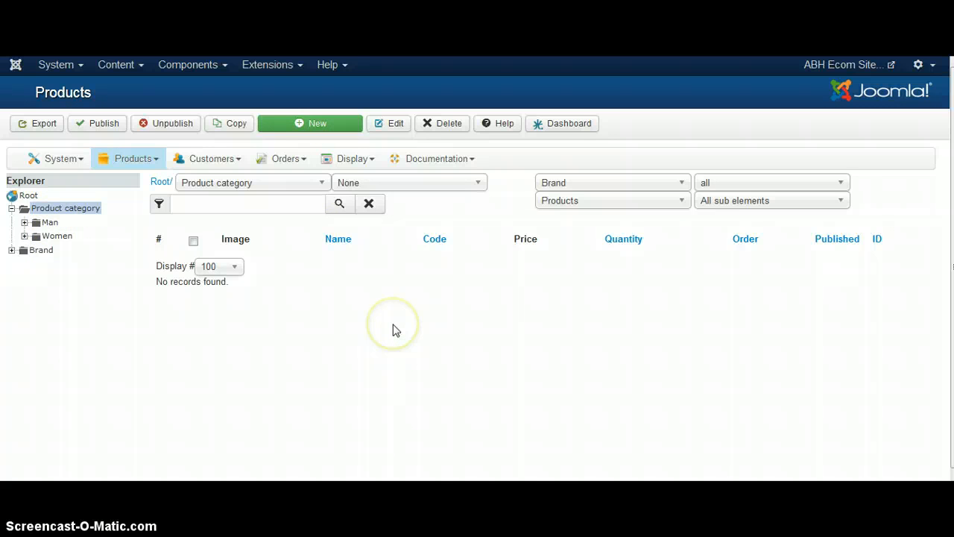
Create a new product named Man Fashion 1.
click(326, 214)
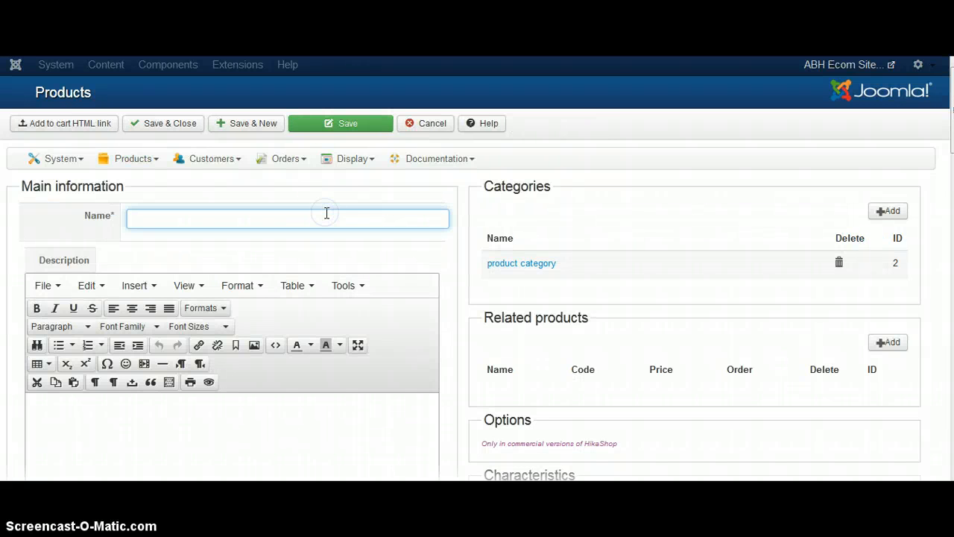
text(ma)
key(Down)
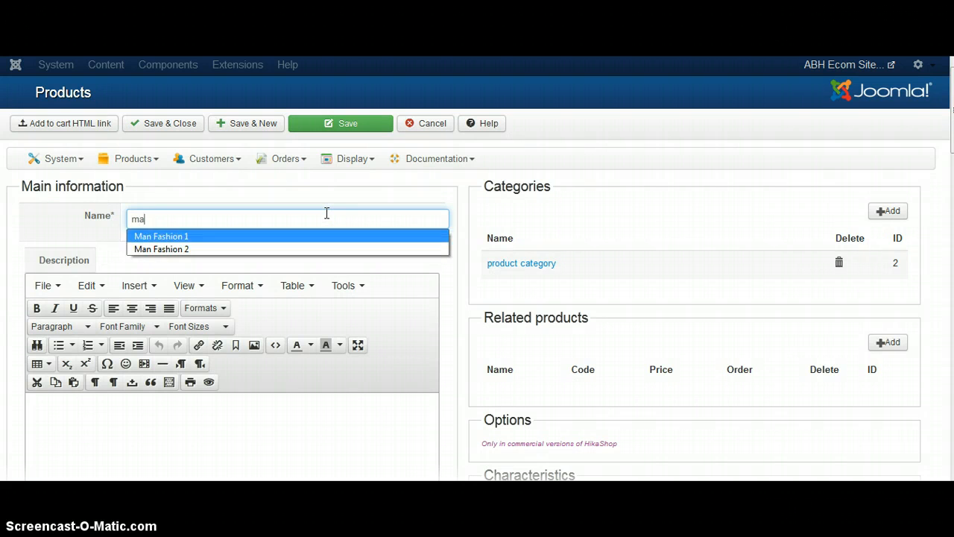
key(Return)
Fill the description with three Dummy Lipsum placeholder paragraphs.
click(323, 417)
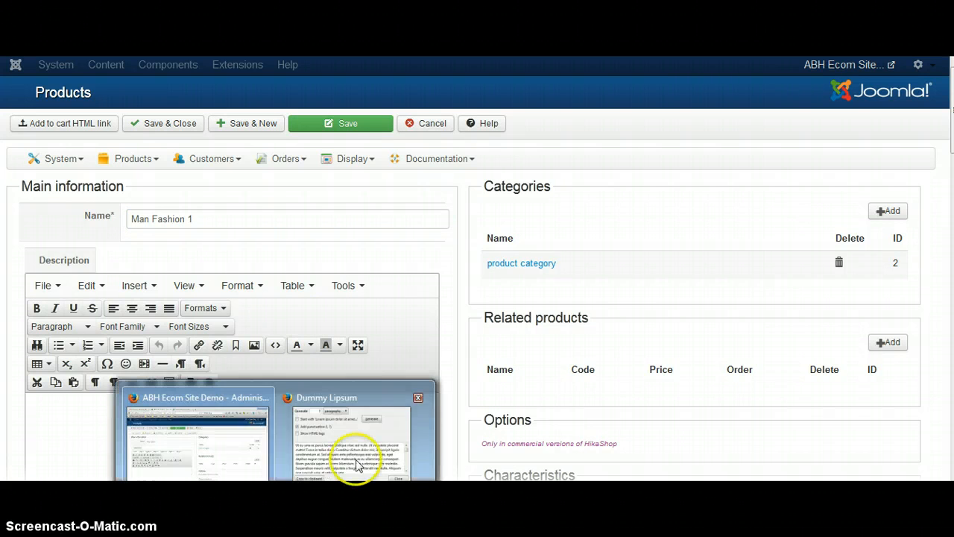
click(351, 453)
drag(454, 313, 333, 443)
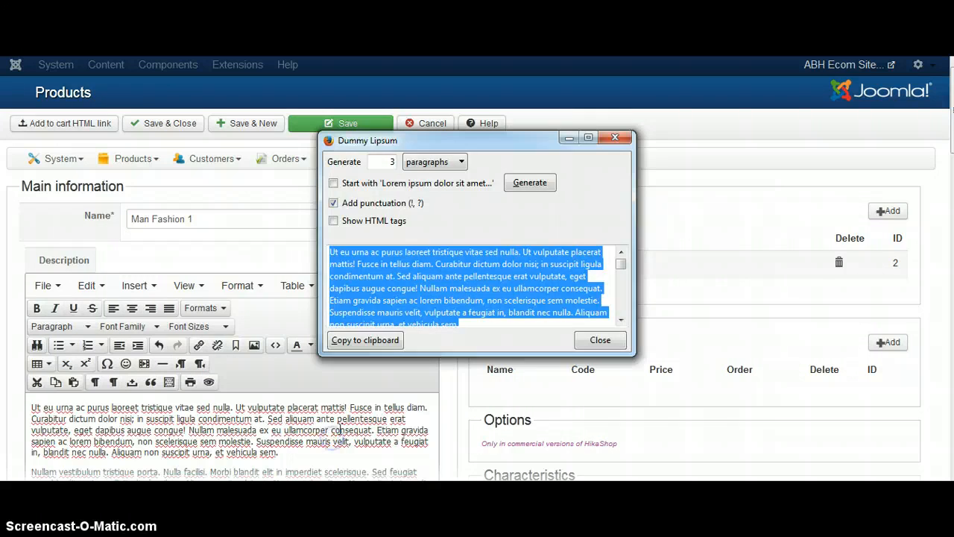
scroll(323, 398, down, 3)
scroll(335, 362, up, 3)
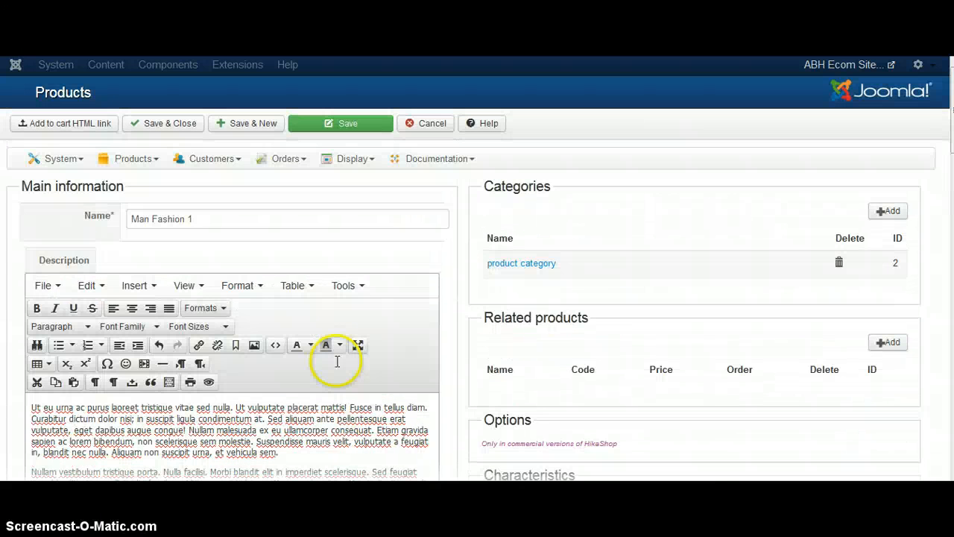
click(228, 216)
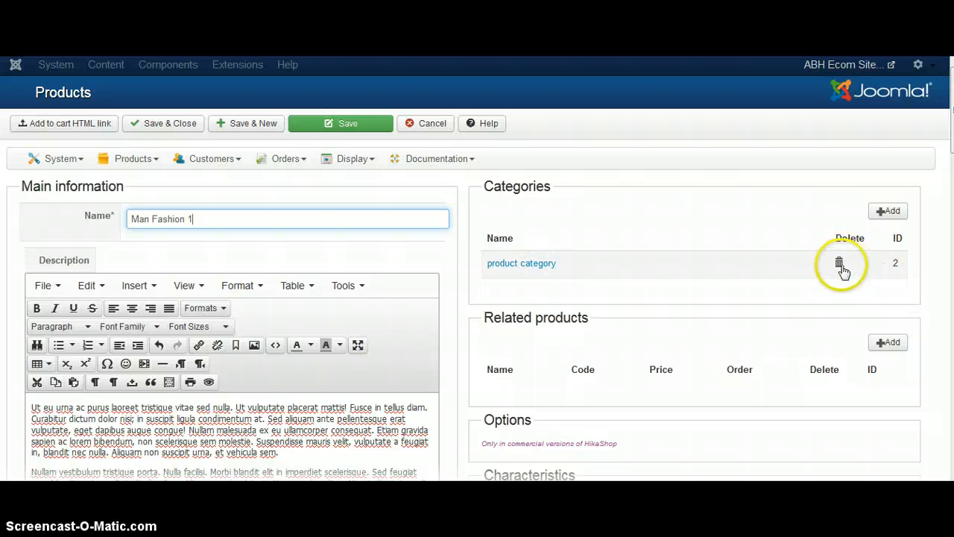
Replace the default product category with the Man category.
click(839, 265)
click(880, 207)
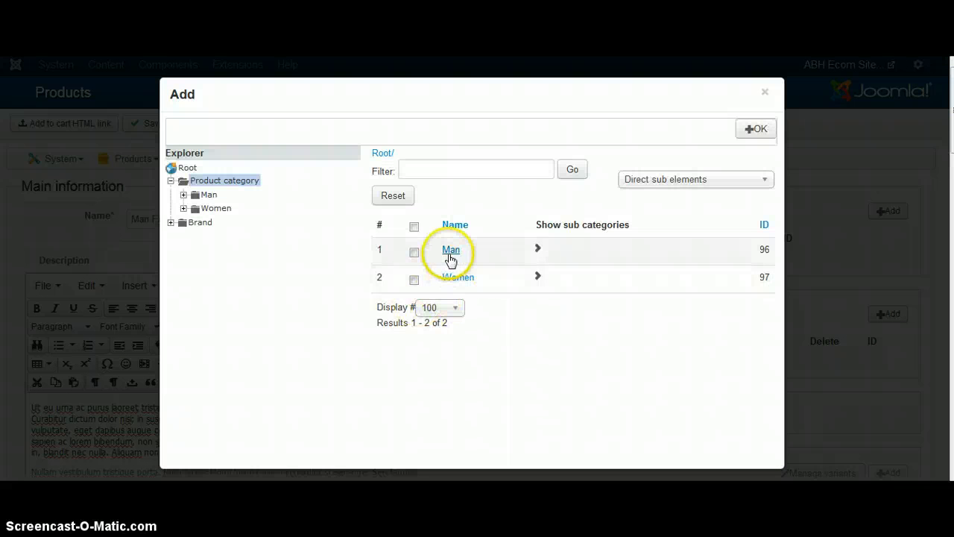
click(451, 254)
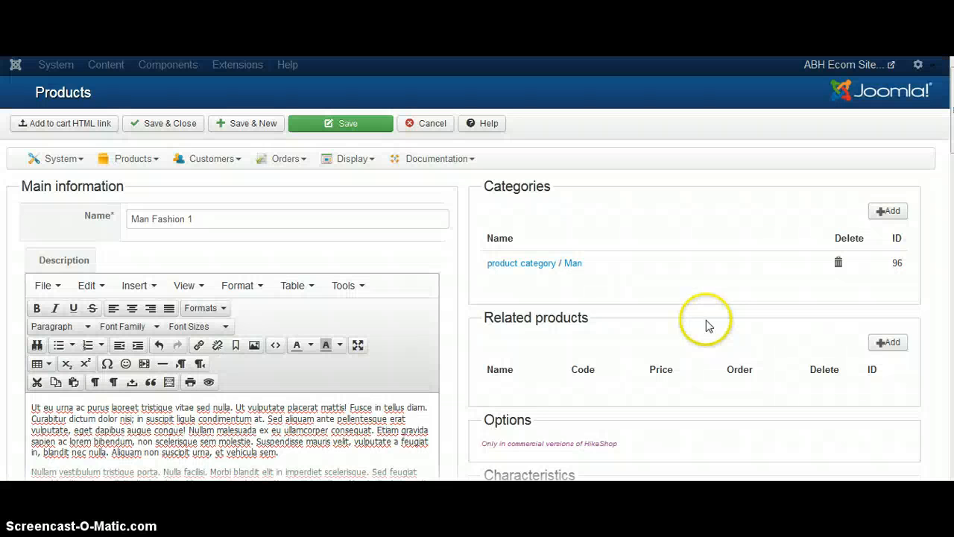
Set the product price to 1500 BDT.
scroll(704, 322, down, 5)
scroll(708, 326, down, 3)
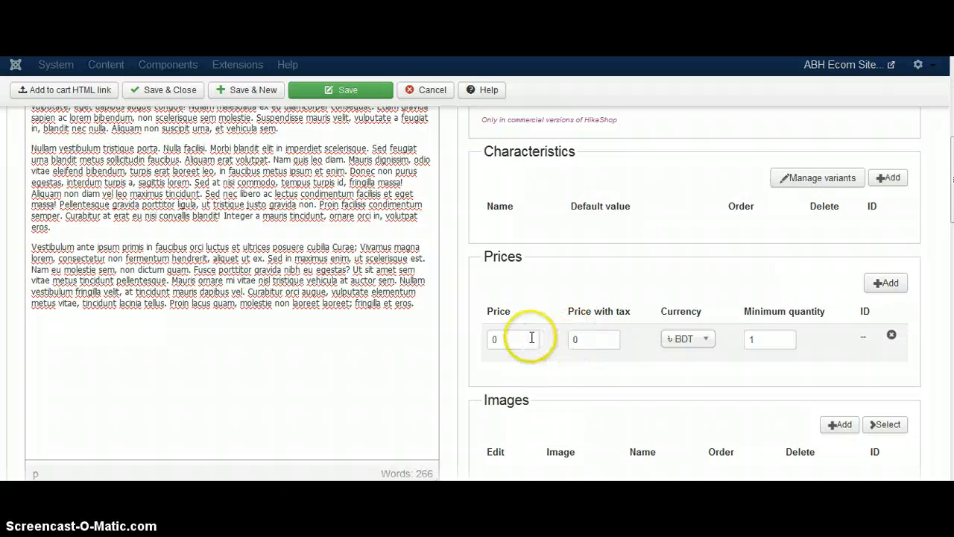
click(492, 341)
text(15)
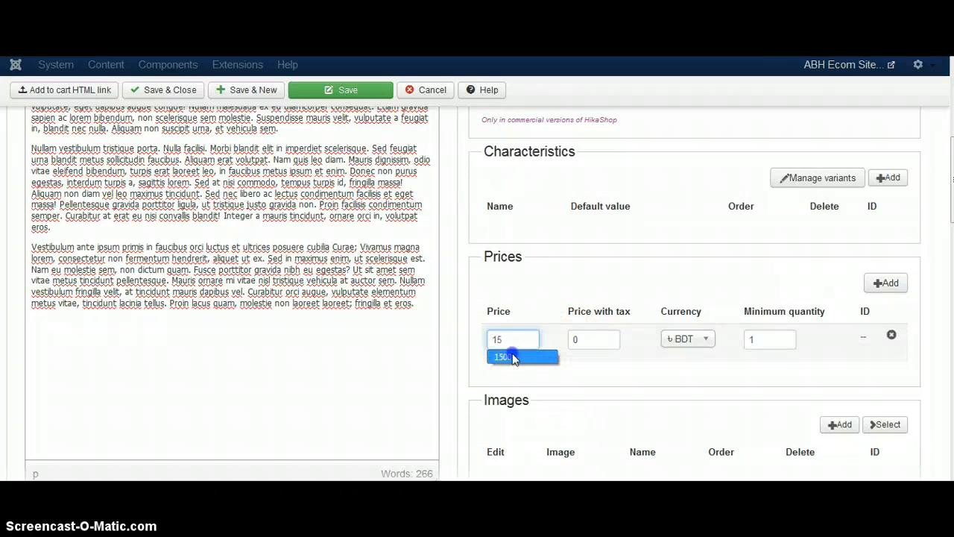
click(511, 358)
scroll(592, 386, down, 1)
scroll(593, 386, down, 2)
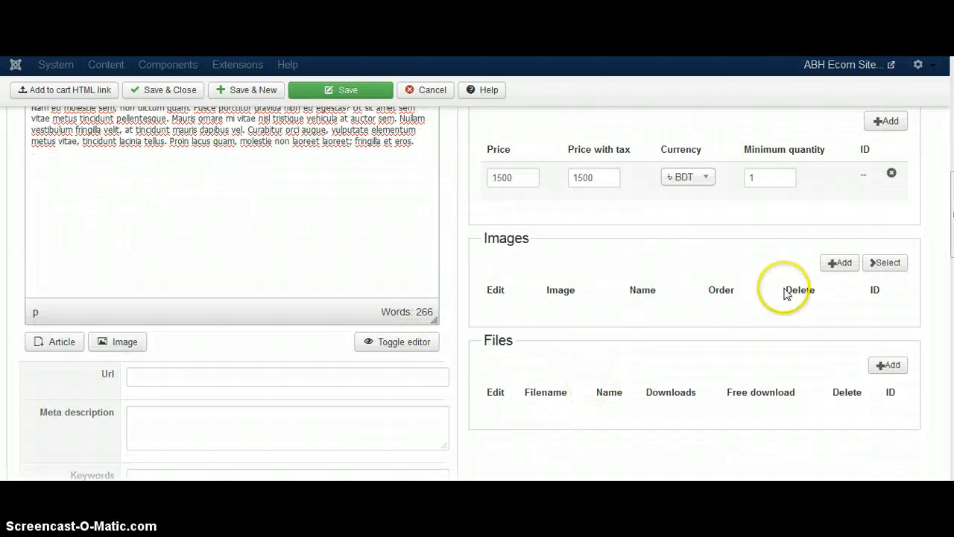
Upload 1.png as Man Fashion 1's image and save and close the product.
click(840, 263)
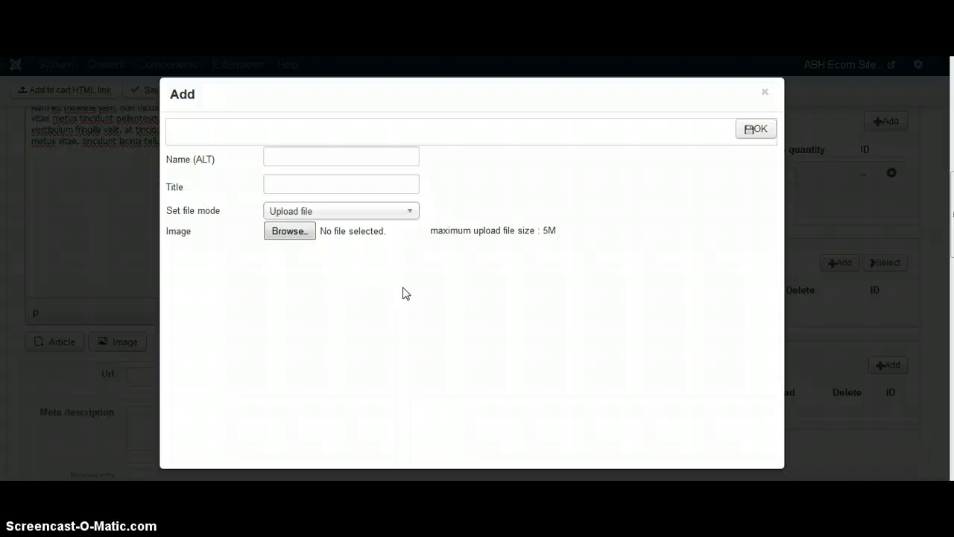
click(290, 232)
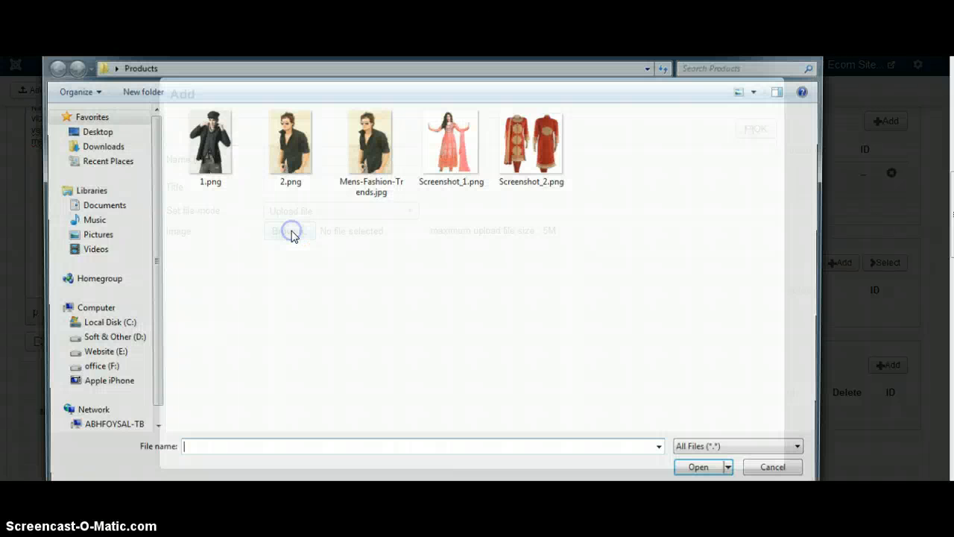
double_click(222, 161)
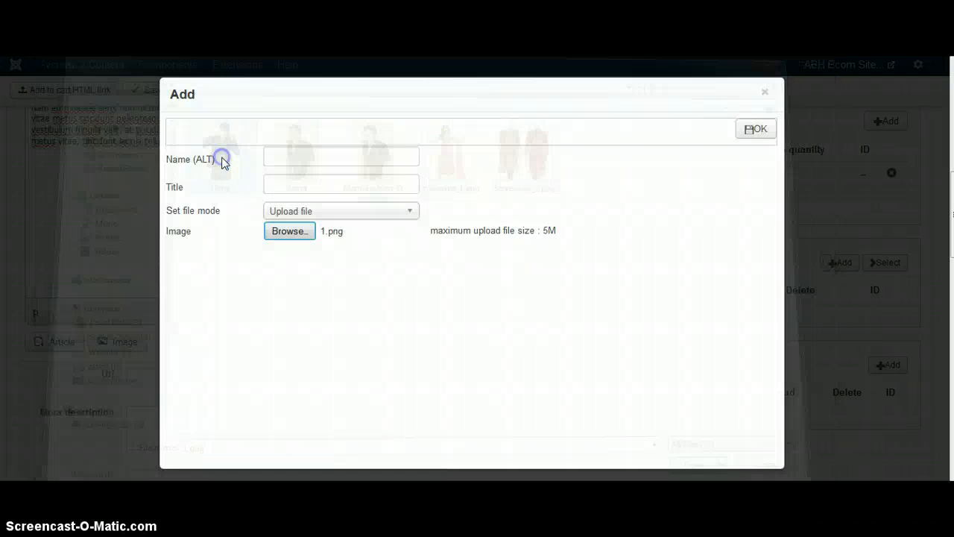
click(753, 130)
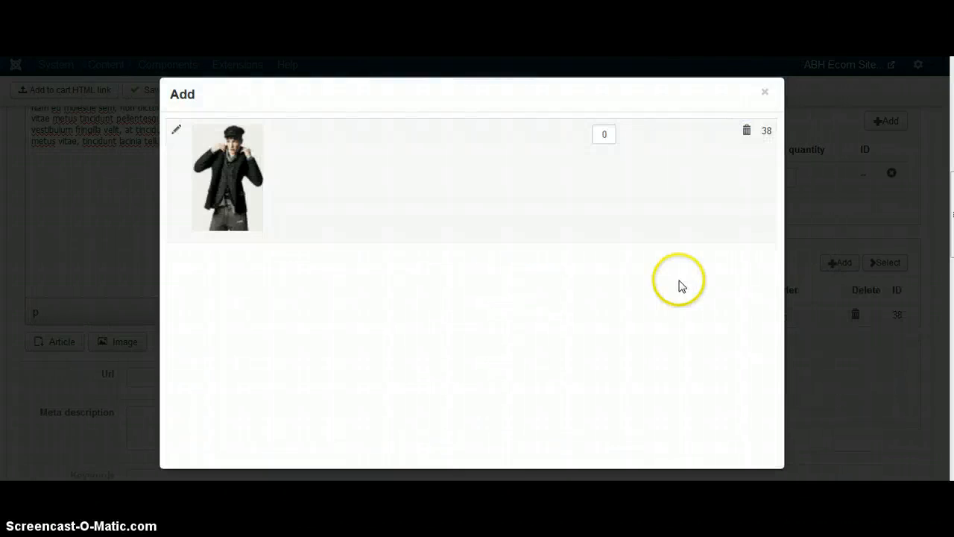
scroll(342, 234, up, 3)
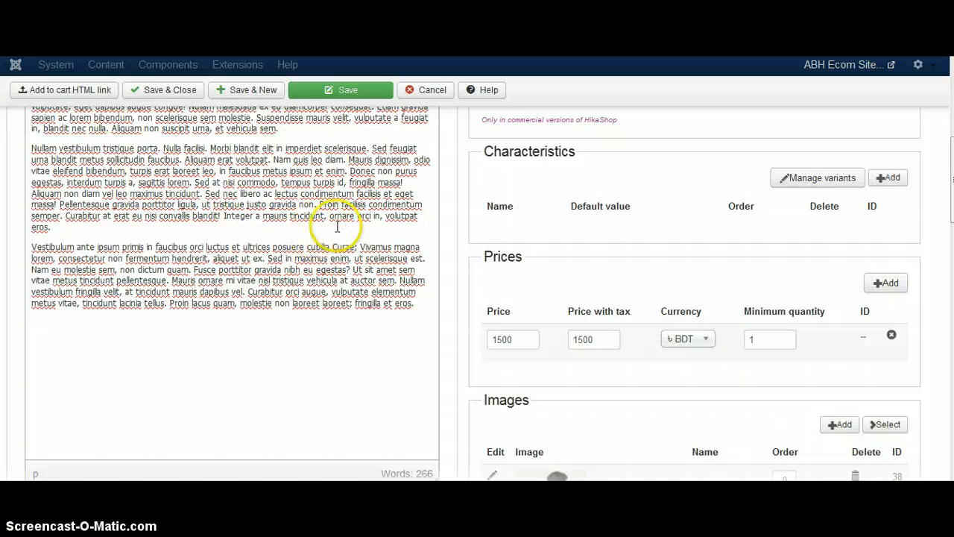
click(166, 93)
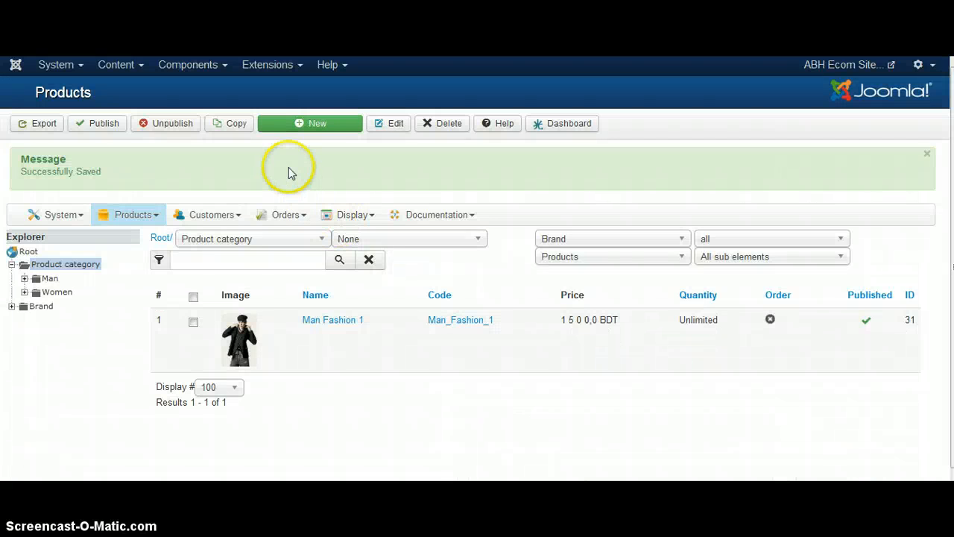
Start a second product named Man Fashion 2.
click(317, 126)
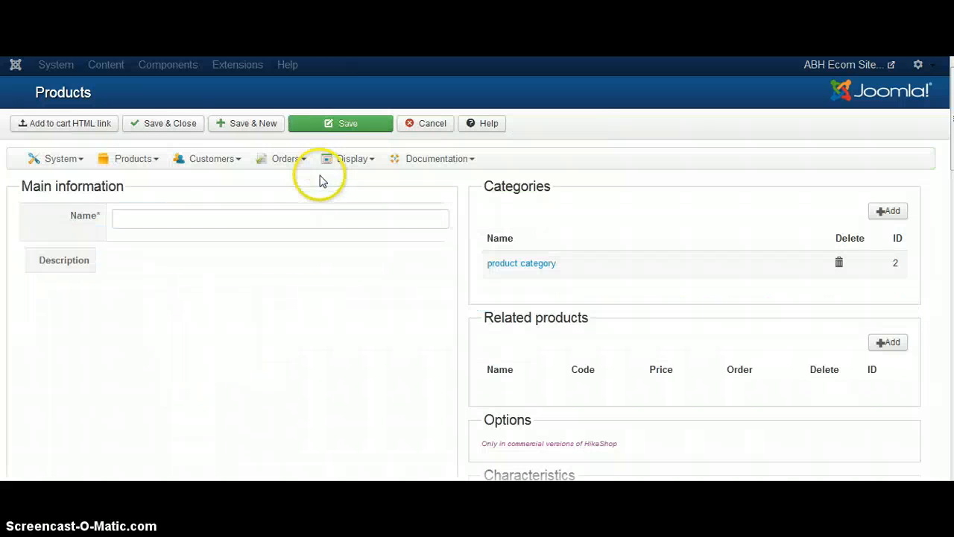
click(286, 219)
text(ma)
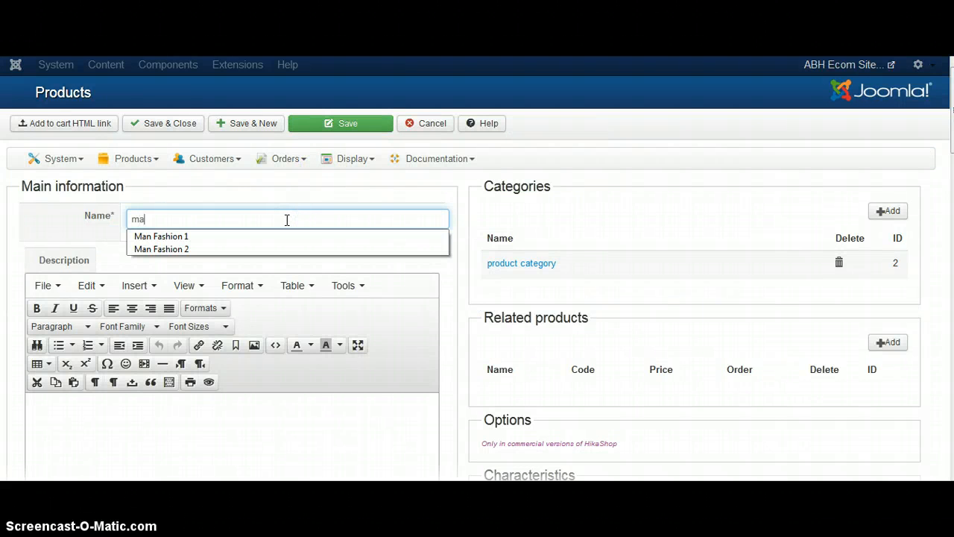
key(Down)
key(Down)
key(Return)
Fill its description with Dummy Lipsum placeholder text.
scroll(286, 278, down, 3)
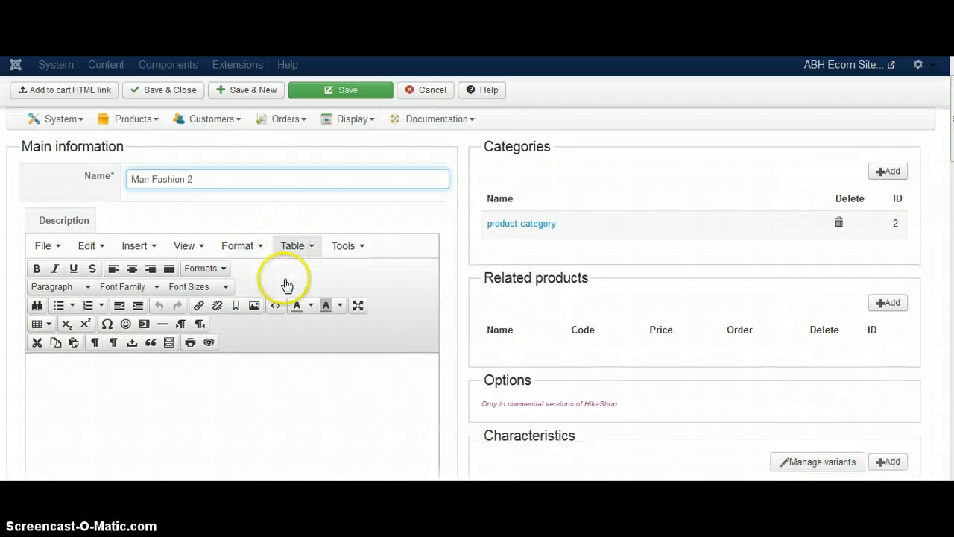
click(276, 304)
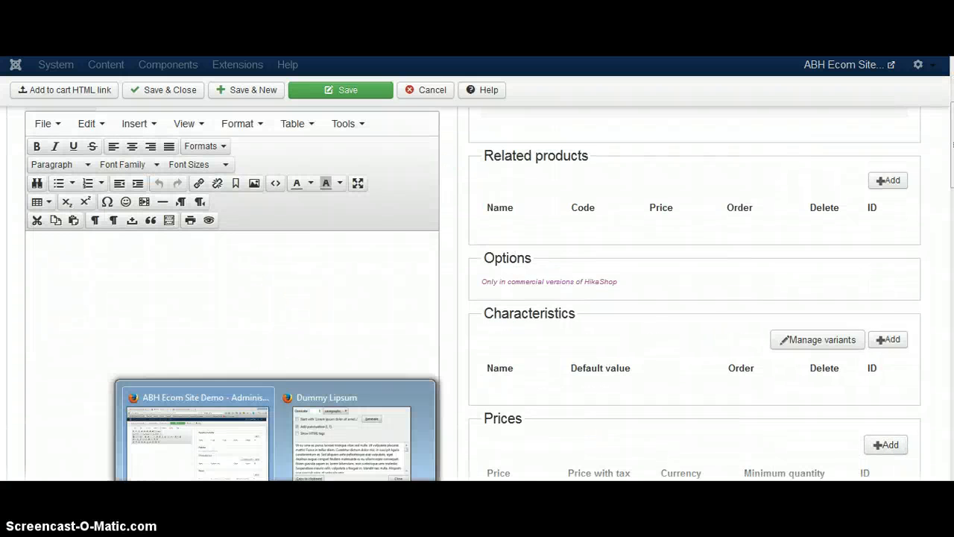
click(343, 446)
drag(276, 333, 268, 320)
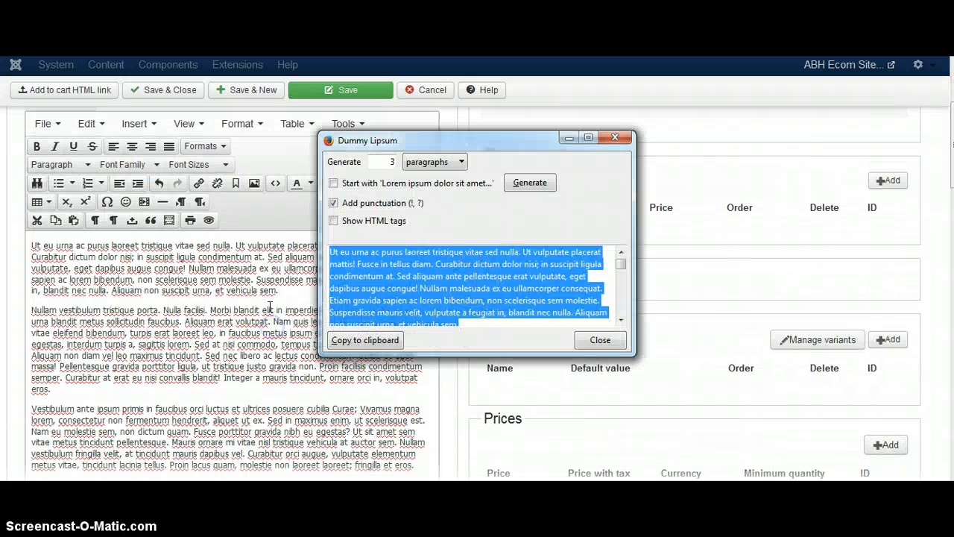
click(637, 292)
scroll(637, 292, up, 5)
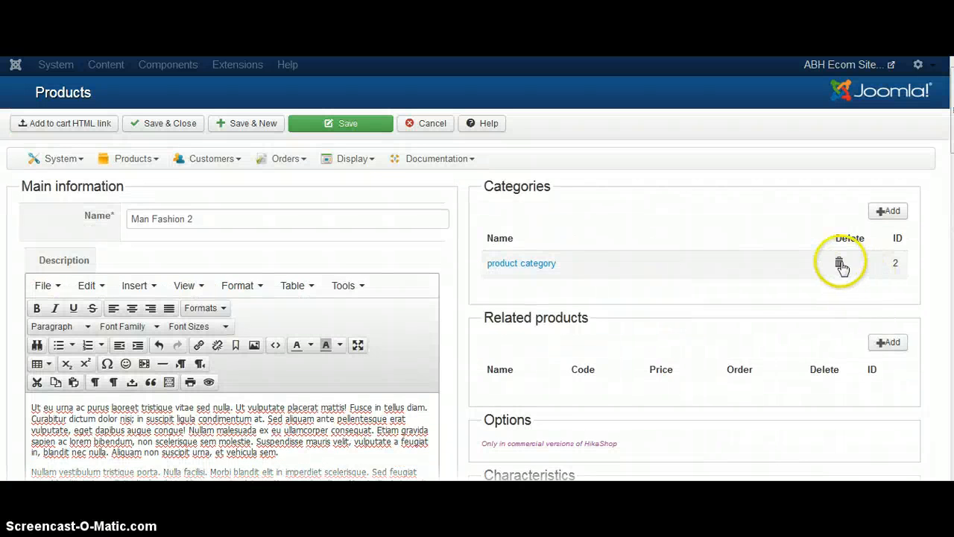
Assign it to the Man category in place of the default category.
click(839, 262)
click(884, 213)
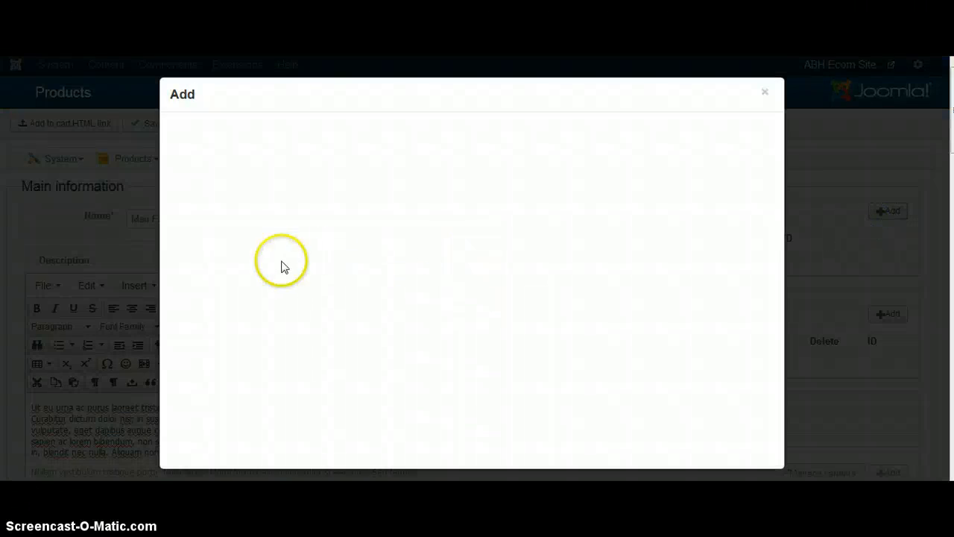
click(452, 253)
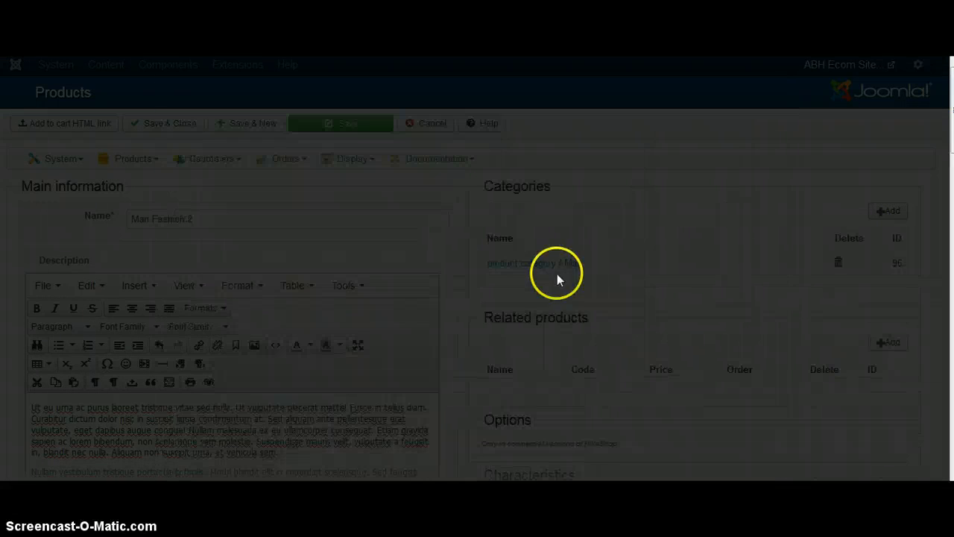
Set its price to 2000 BDT so the price with tax also reads 2000.
scroll(698, 320, down, 5)
drag(532, 346, 463, 344)
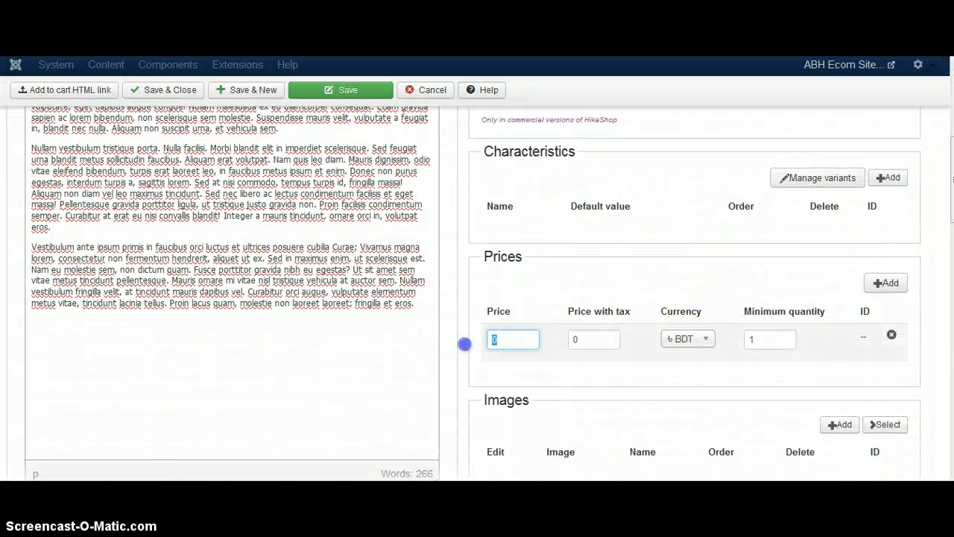
text(2)
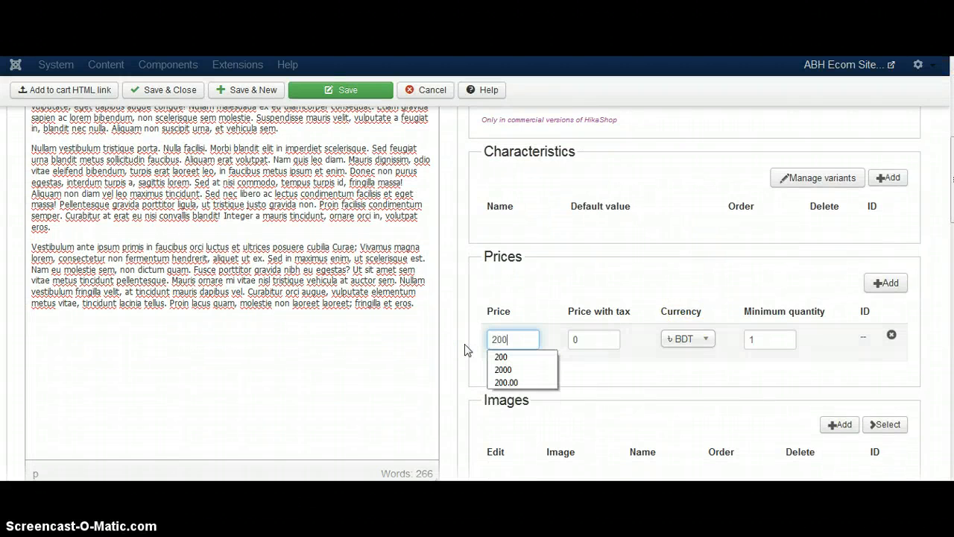
text(00)
key(Down)
key(Down)
key(Return)
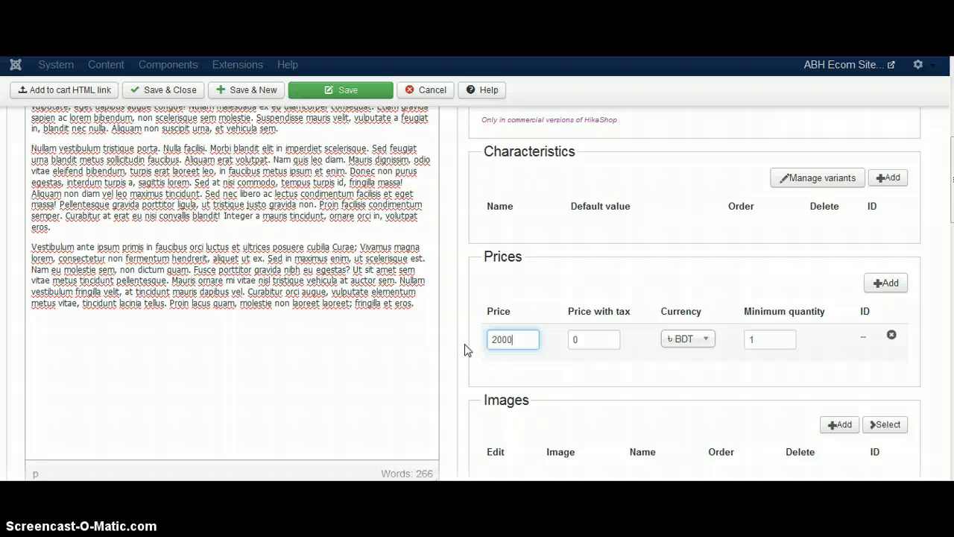
click(541, 366)
scroll(553, 383, down, 3)
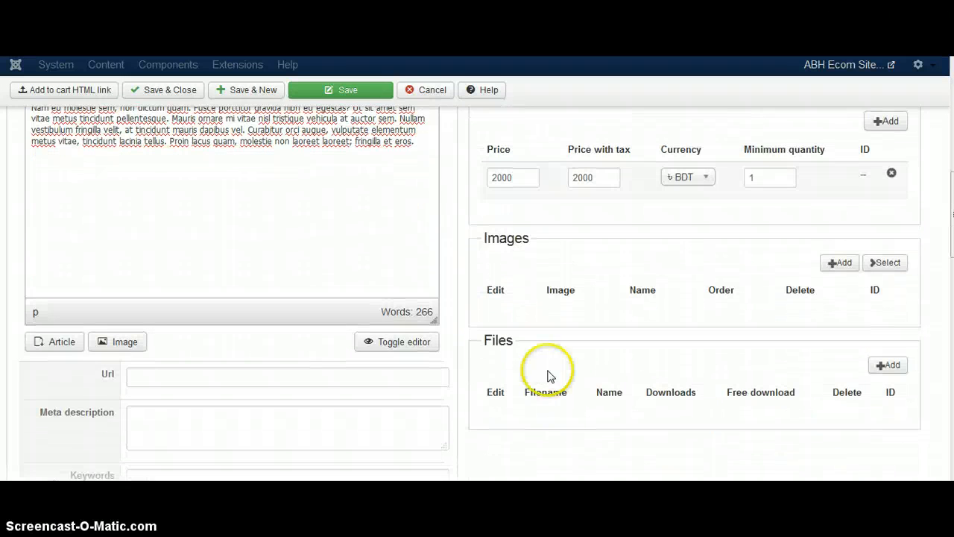
Upload 2.png to Man Fashion 2's images, save it, and switch to the storefront.
click(836, 261)
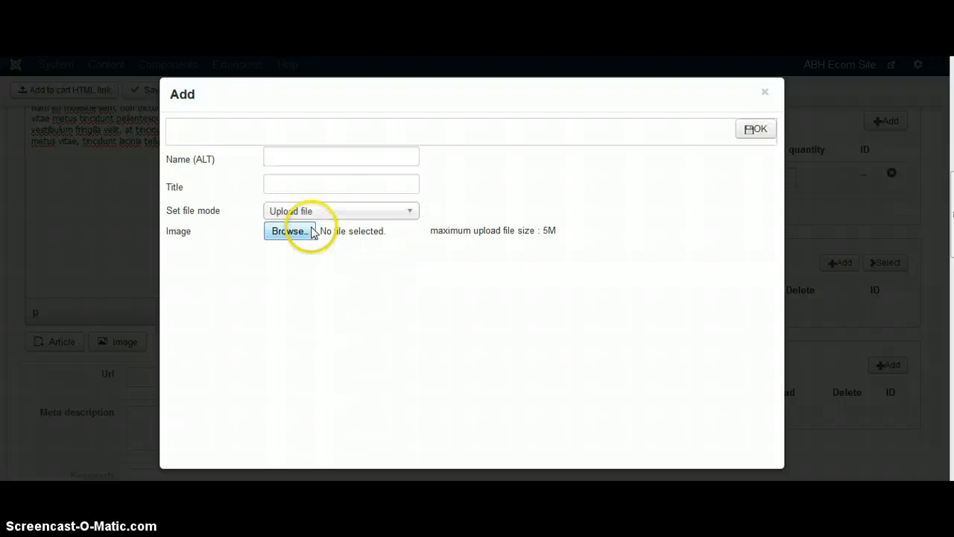
click(311, 231)
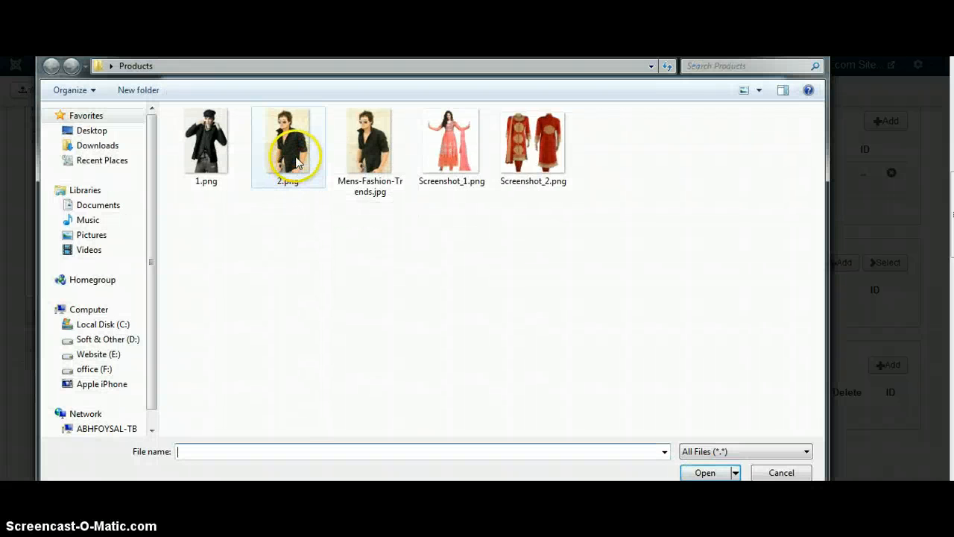
click(296, 161)
double_click(296, 161)
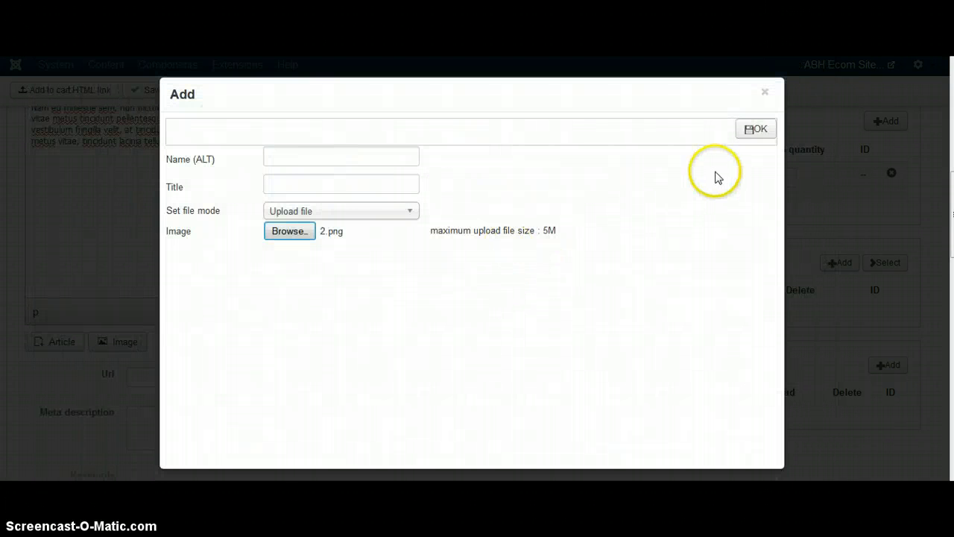
click(755, 131)
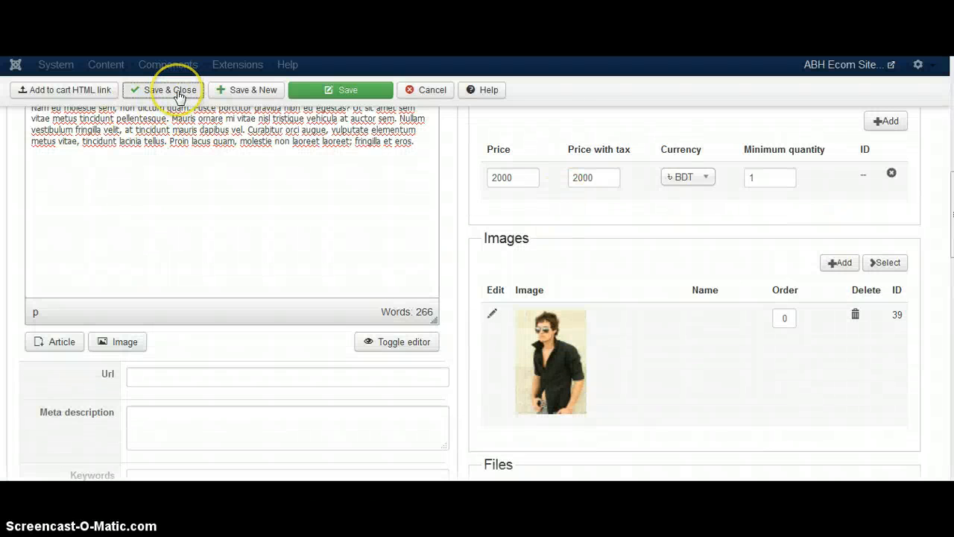
click(178, 92)
click(337, 45)
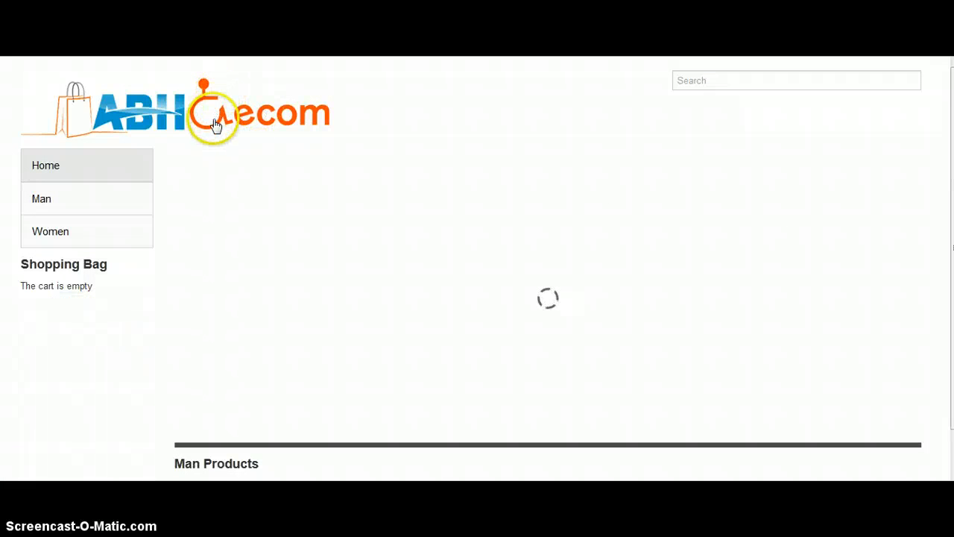
Browse the storefront's Man category page to check both products are listed.
scroll(214, 125, down, 2)
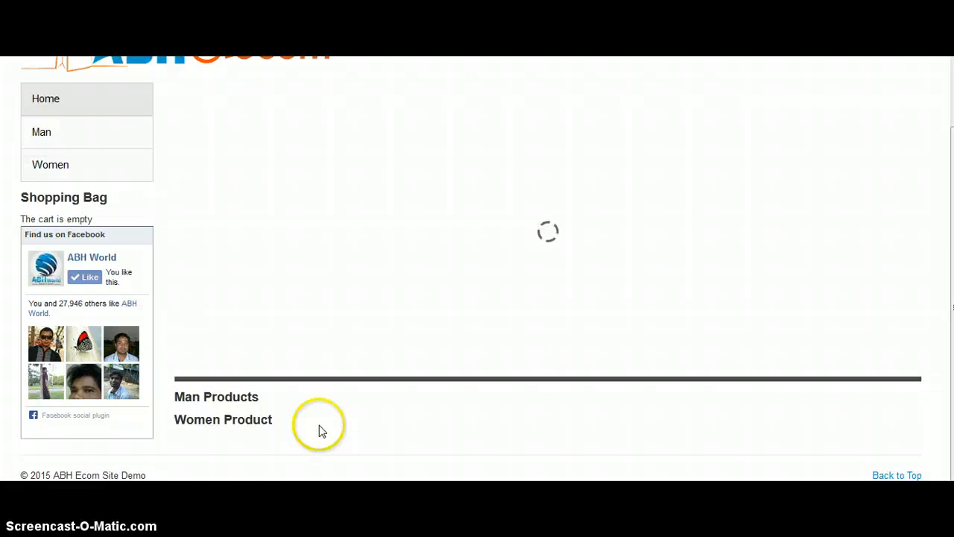
scroll(298, 418, up, 2)
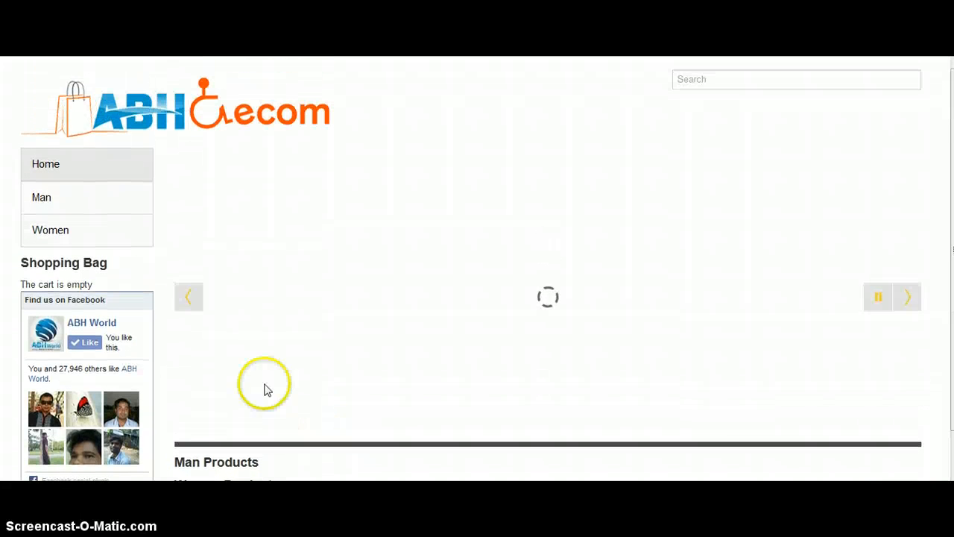
click(110, 208)
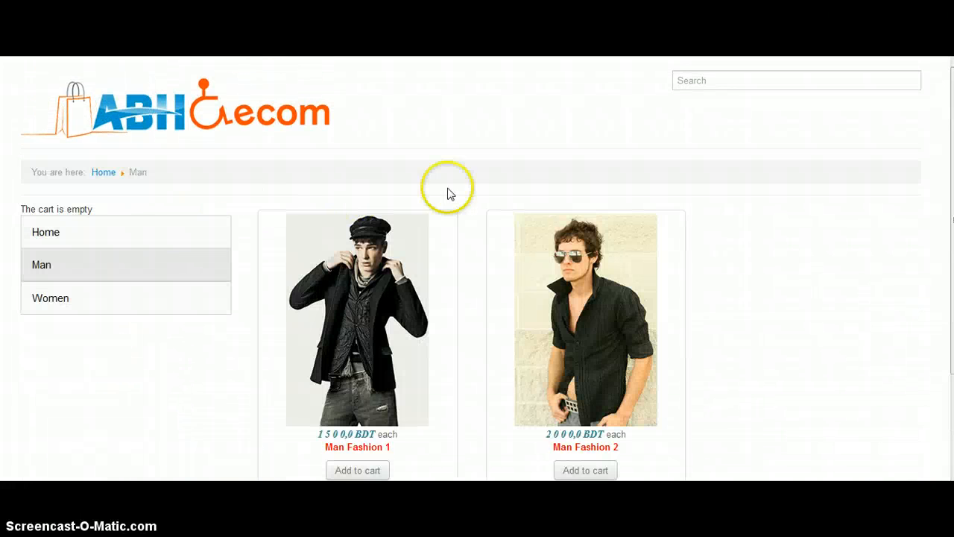
scroll(737, 262, down, 3)
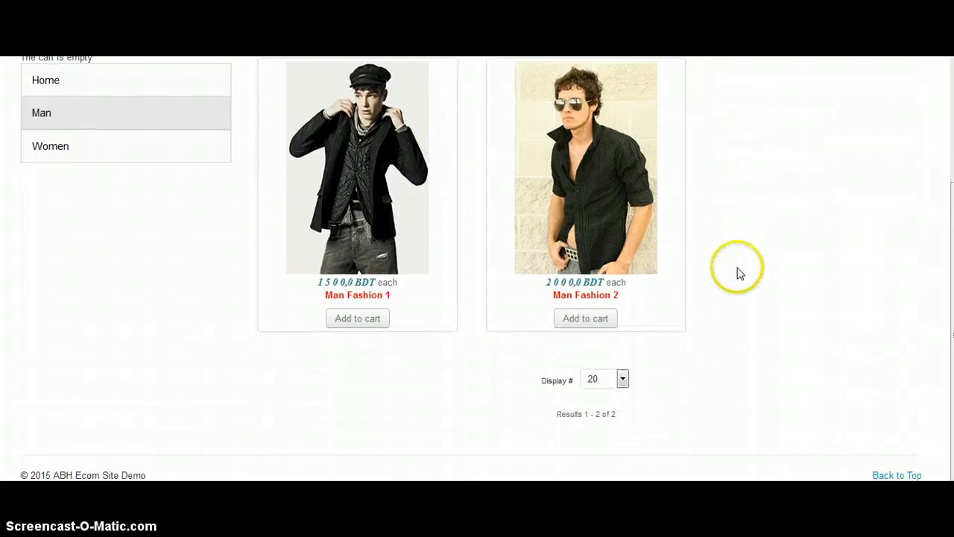
scroll(261, 294, up, 1)
scroll(194, 273, up, 3)
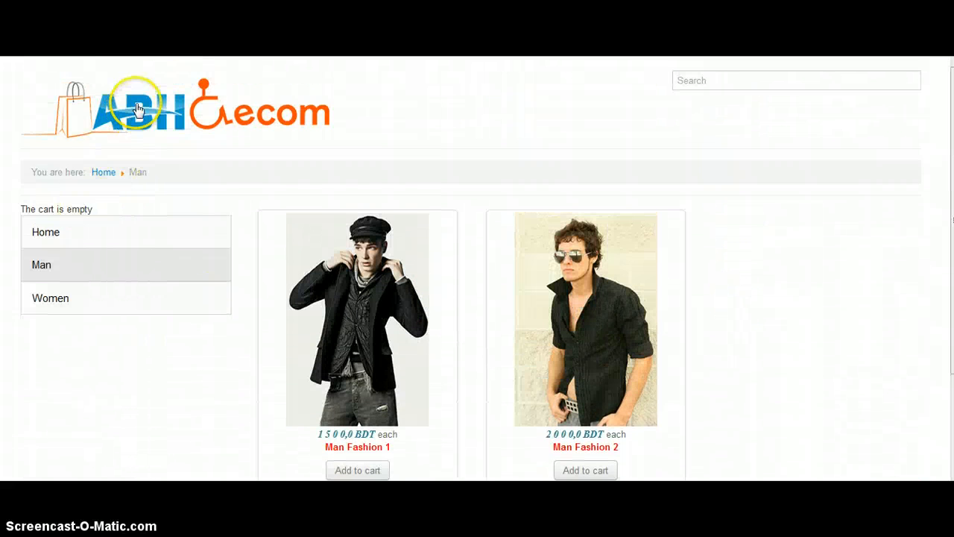
View the first product's page, then open Man Fashion 1 for editing in the administrator.
click(324, 293)
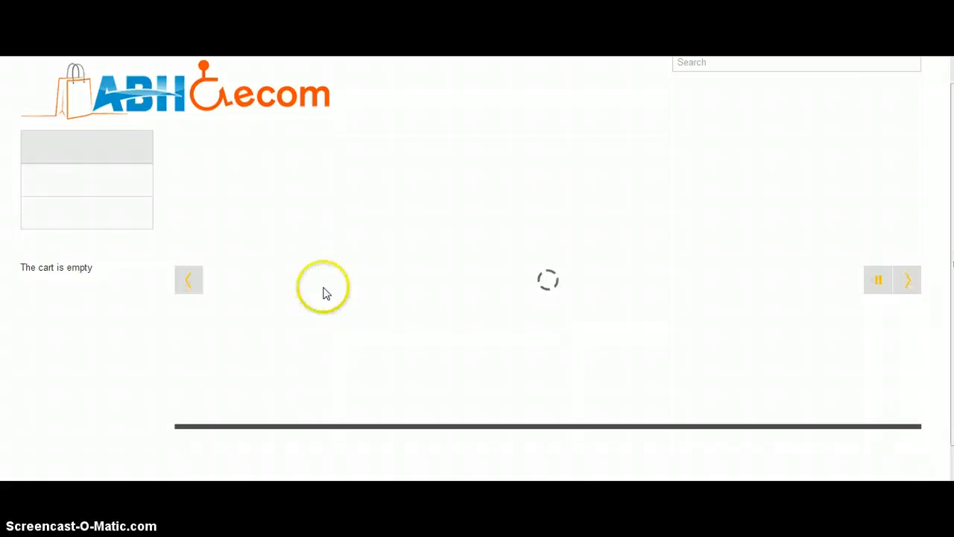
scroll(323, 347, down, 2)
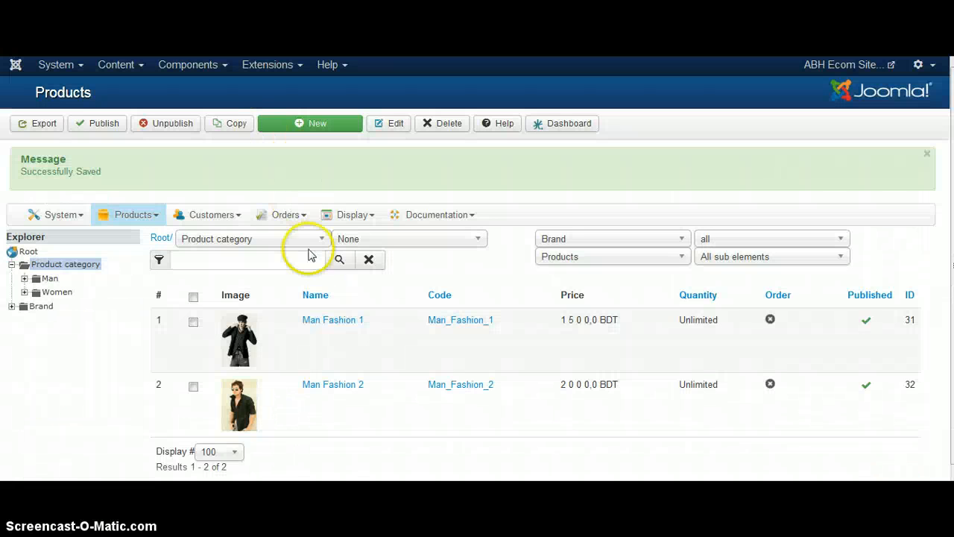
click(331, 322)
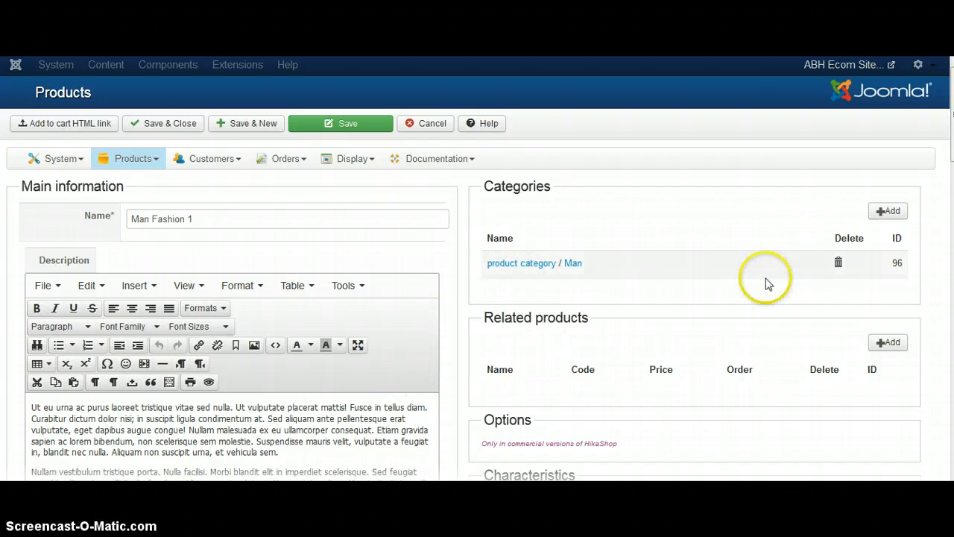
Add the Man / Favorite Product category to Man Fashion 1 and save it.
click(884, 212)
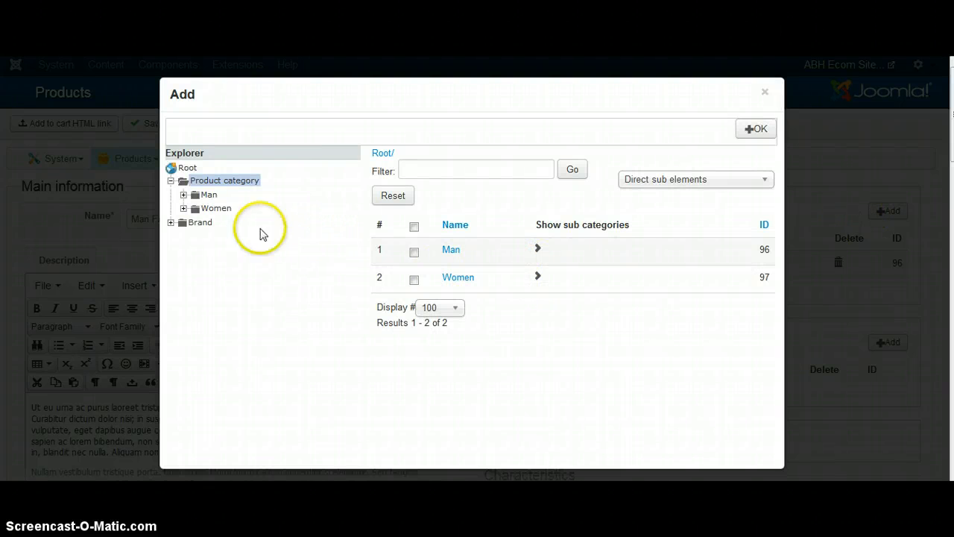
click(209, 198)
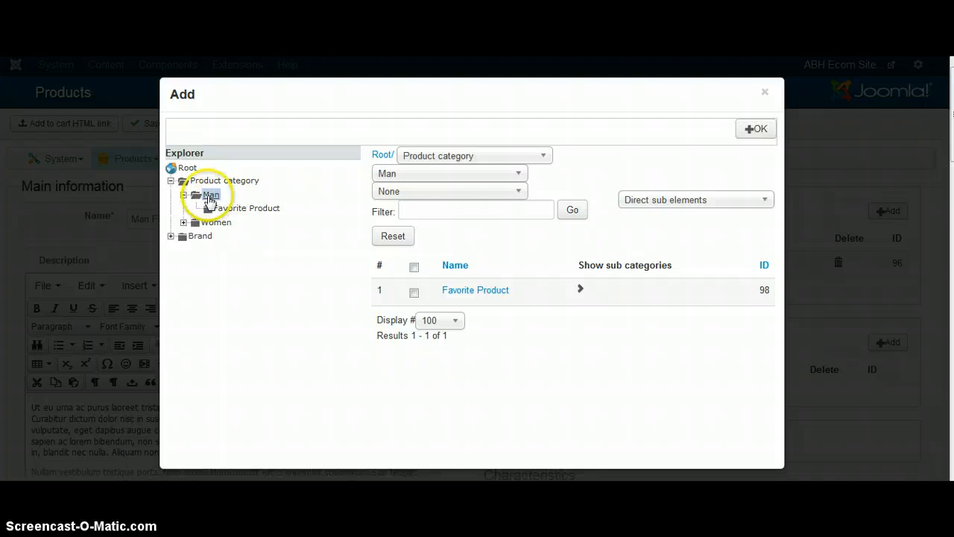
click(474, 292)
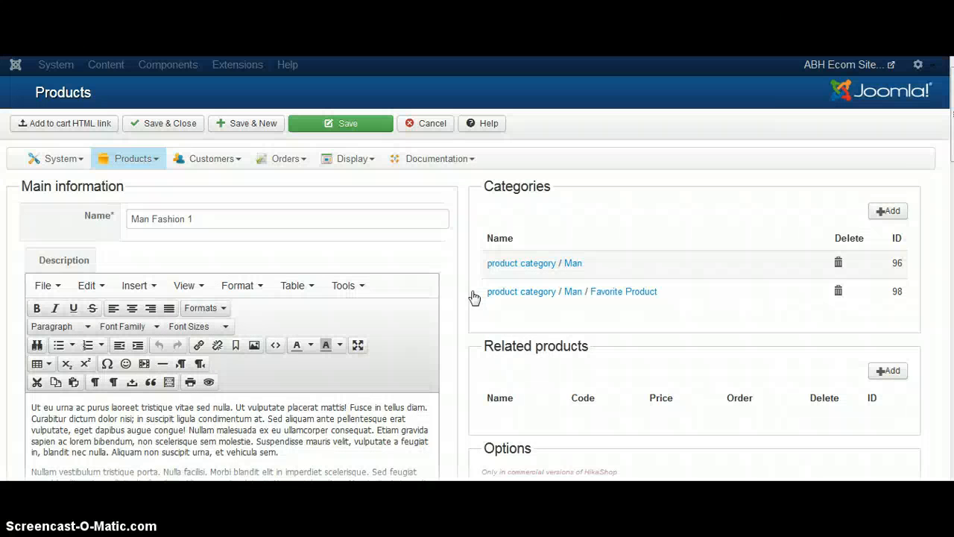
click(175, 127)
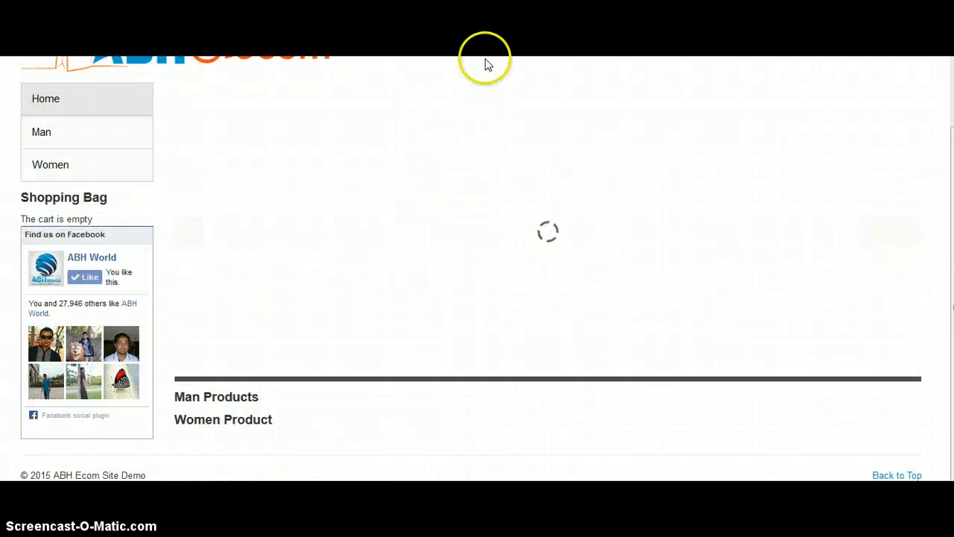
Check that the home page's Man Products section lists Man Fashion 1, then return to the administrator.
scroll(468, 131, up, 2)
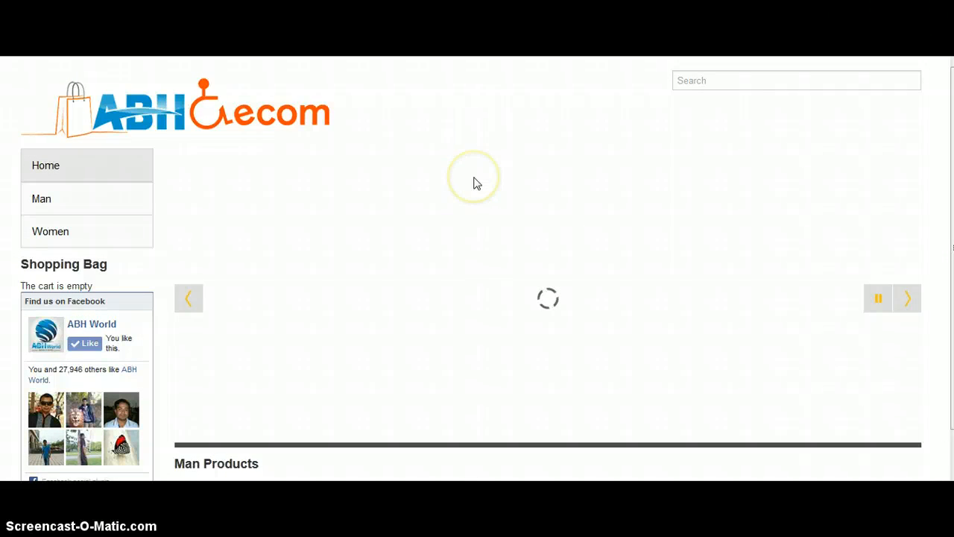
scroll(472, 183, down, 4)
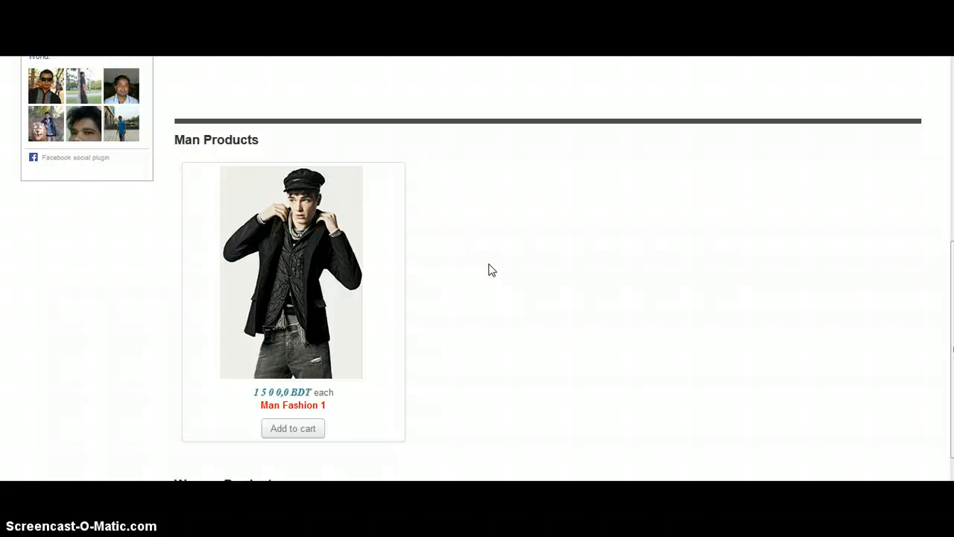
scroll(325, 181, up, 5)
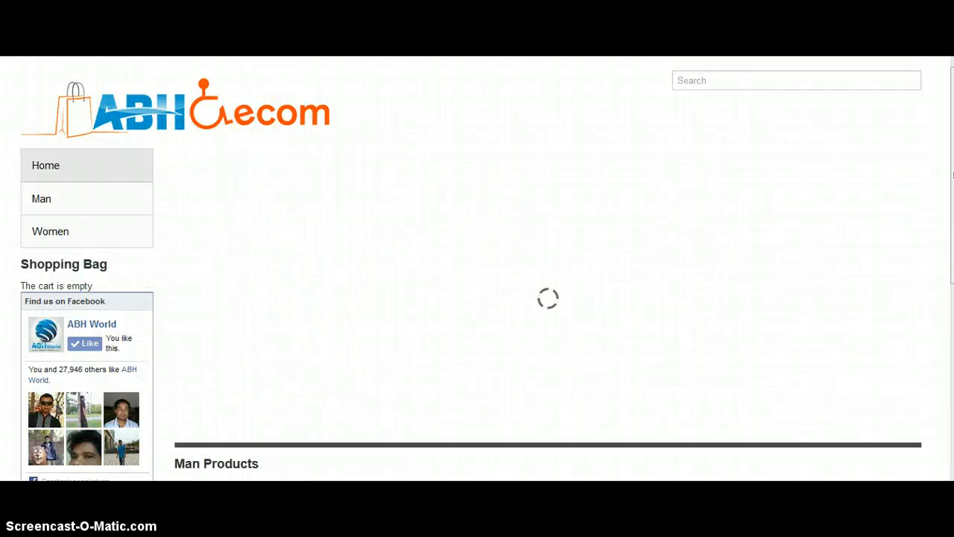
click(229, 41)
In Module Manager, filter the module list by 'slid' to find Slideshow CK.
click(278, 68)
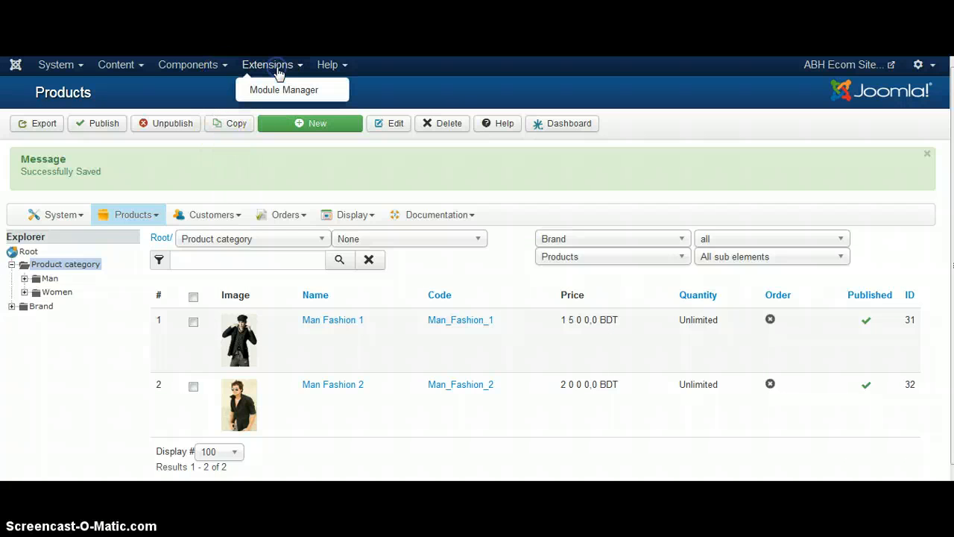
click(277, 90)
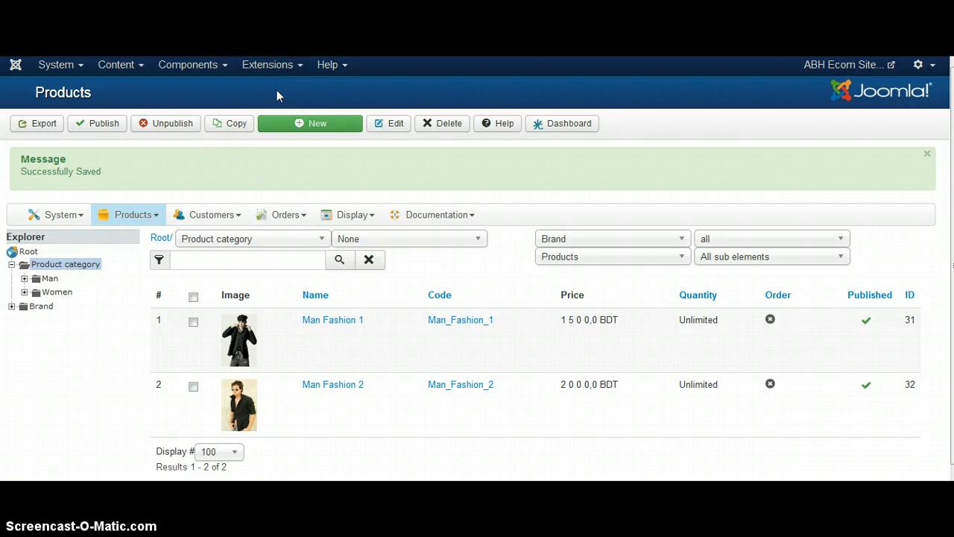
click(252, 162)
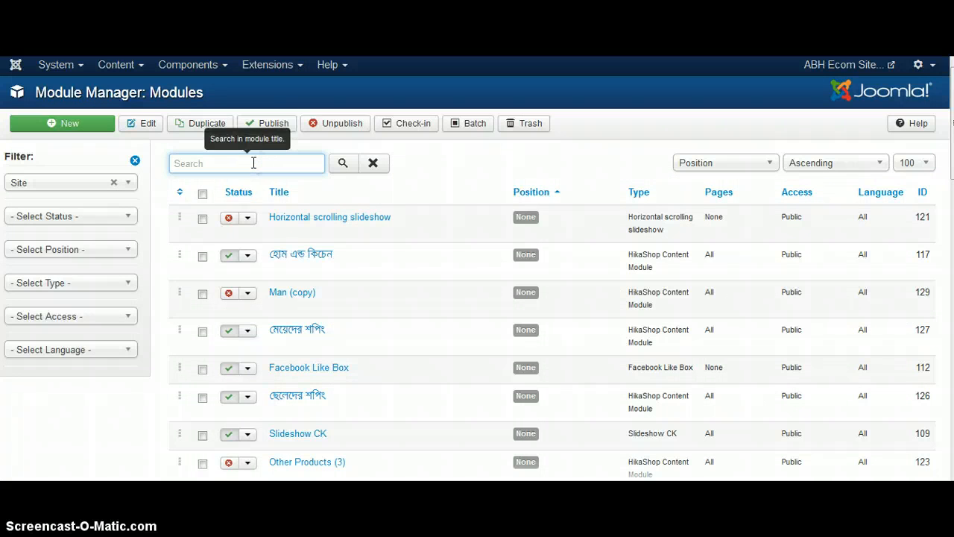
text(slidesho)
key(Return)
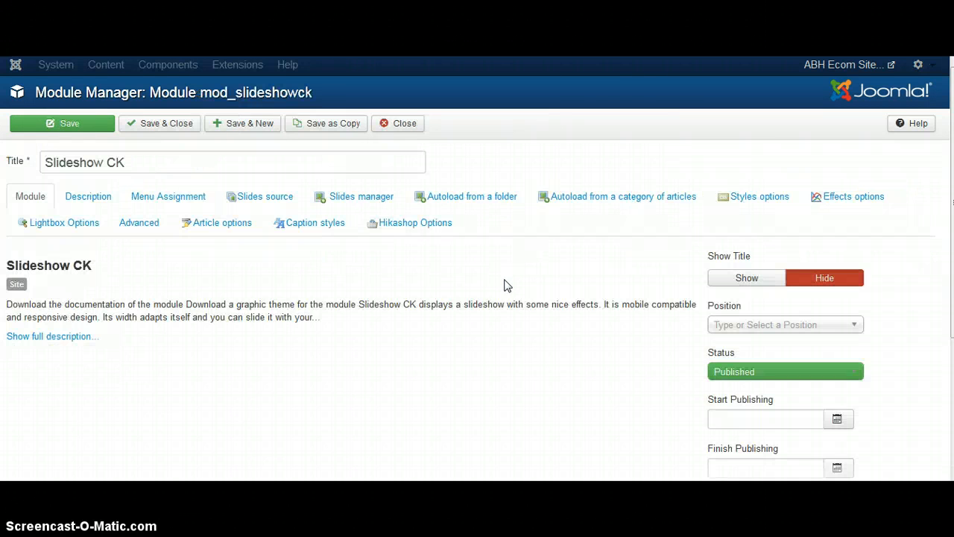
Add a first slide using the banners image 1.png.
click(362, 197)
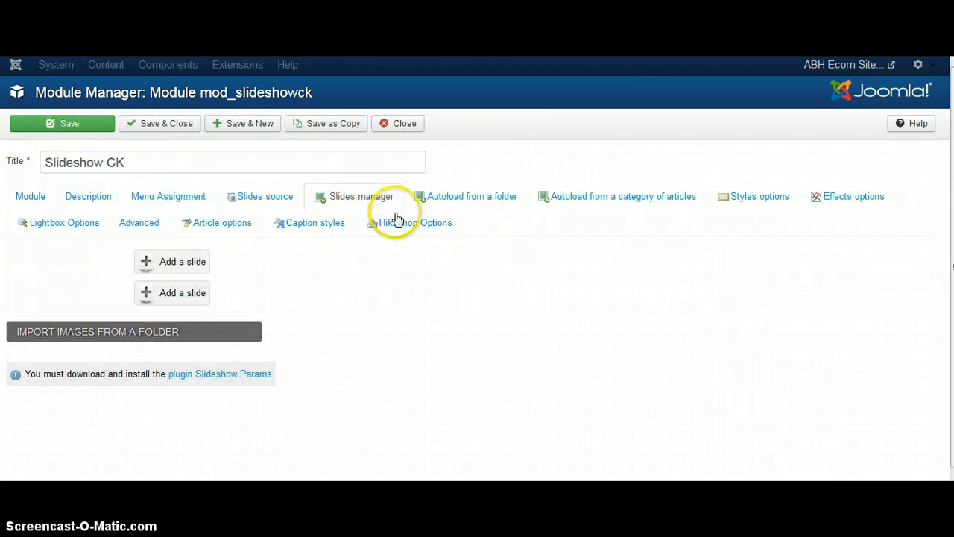
click(198, 260)
click(377, 306)
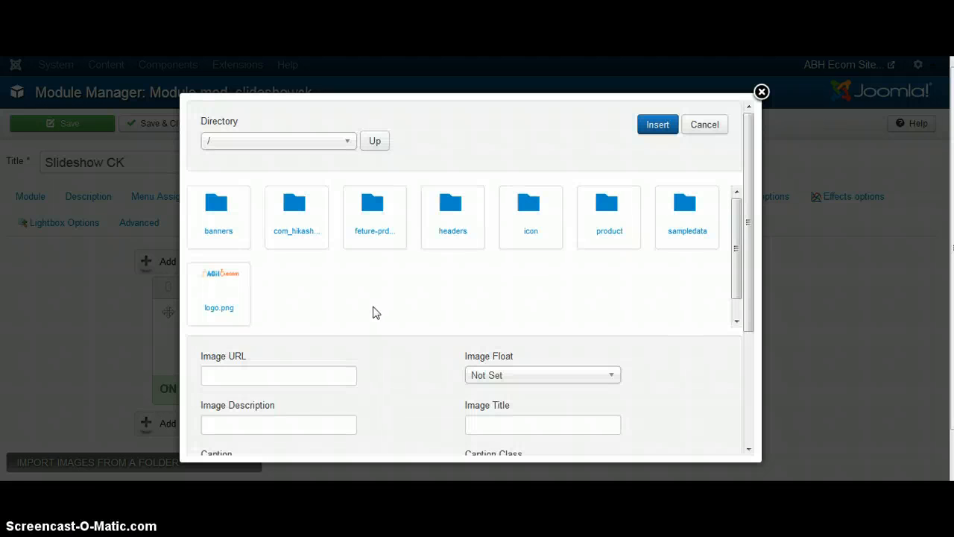
click(226, 215)
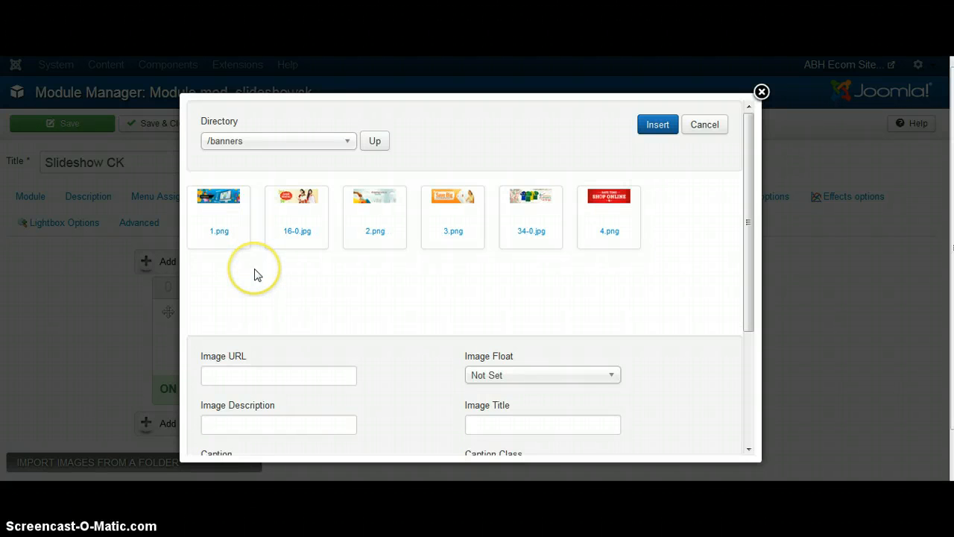
click(223, 207)
click(660, 127)
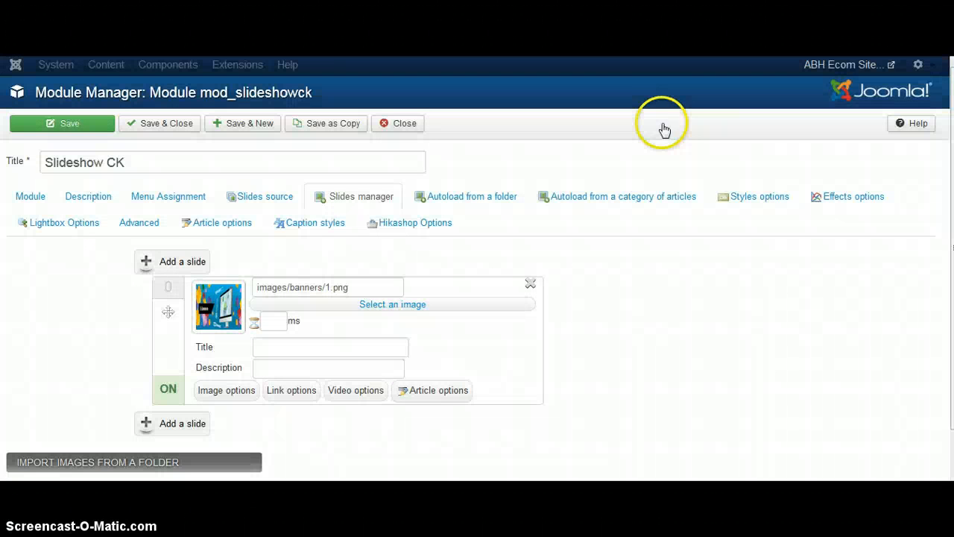
Add a second slide with the image banners/3.png.
scroll(440, 337, down, 2)
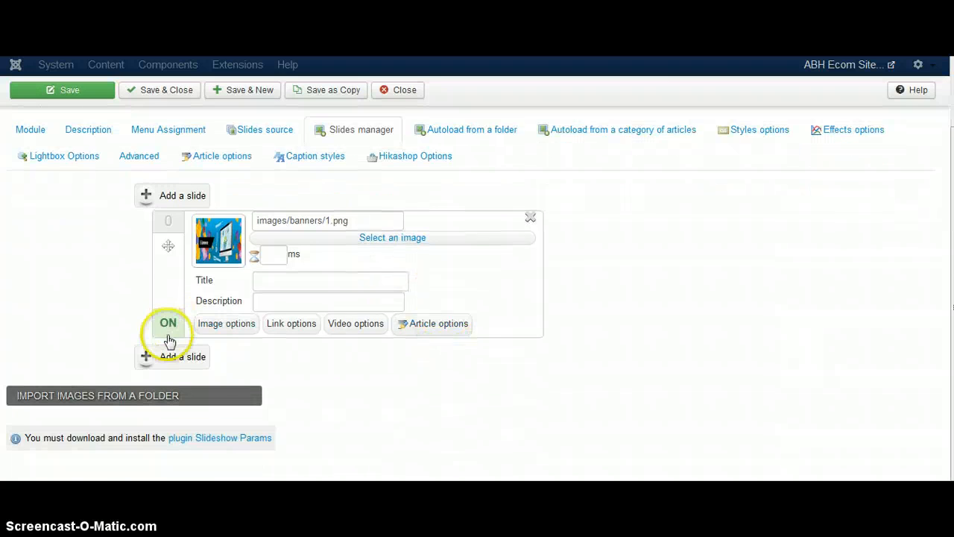
click(172, 355)
scroll(543, 357, down, 2)
scroll(421, 249, down, 1)
click(422, 237)
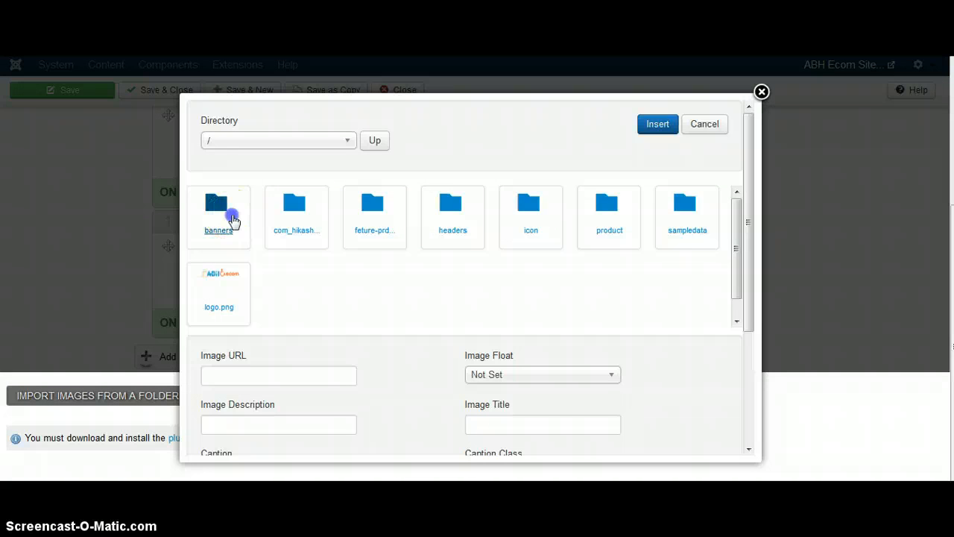
click(231, 214)
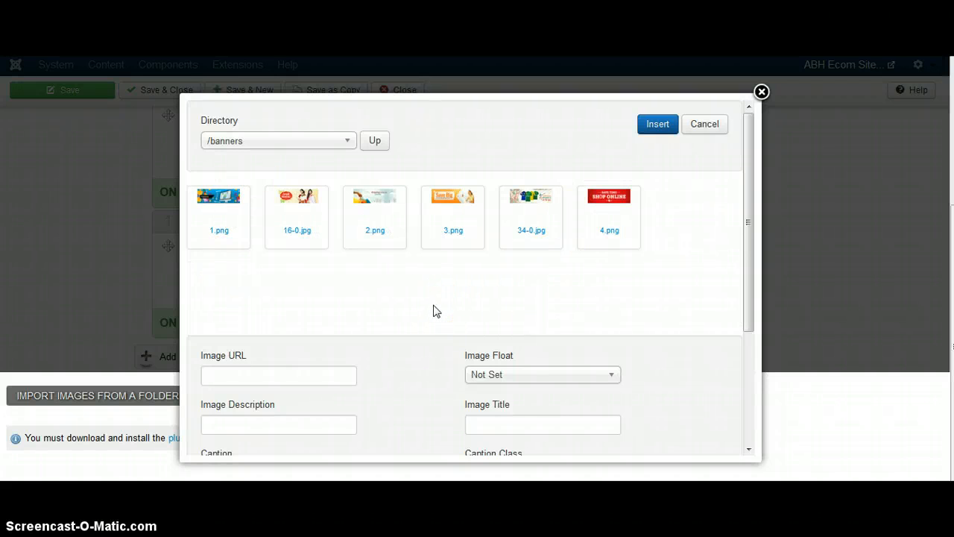
scroll(436, 311, down, 3)
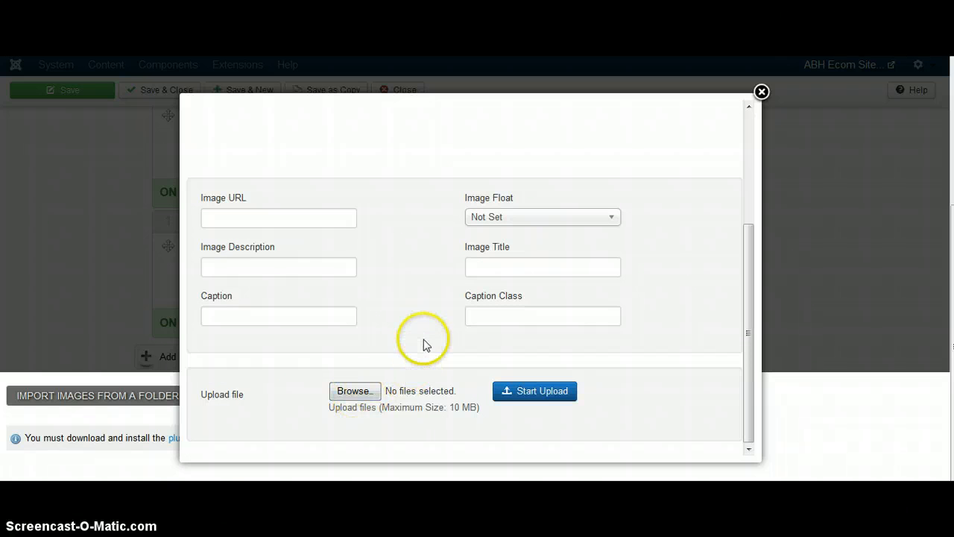
scroll(423, 344, up, 3)
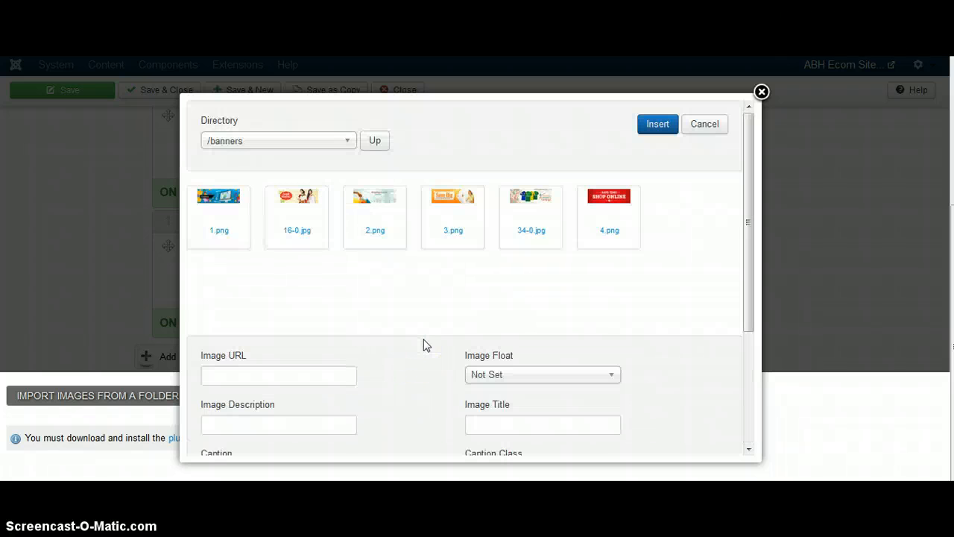
click(444, 198)
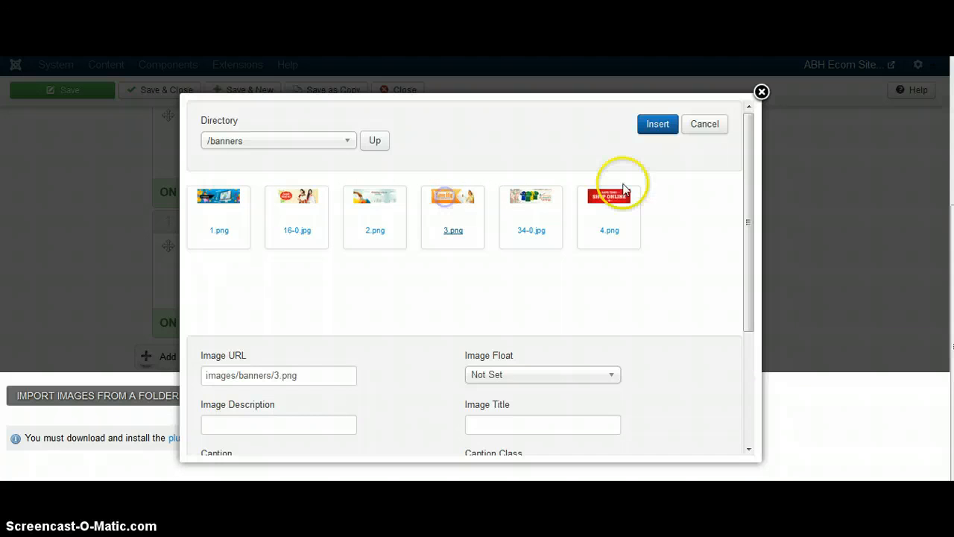
click(657, 125)
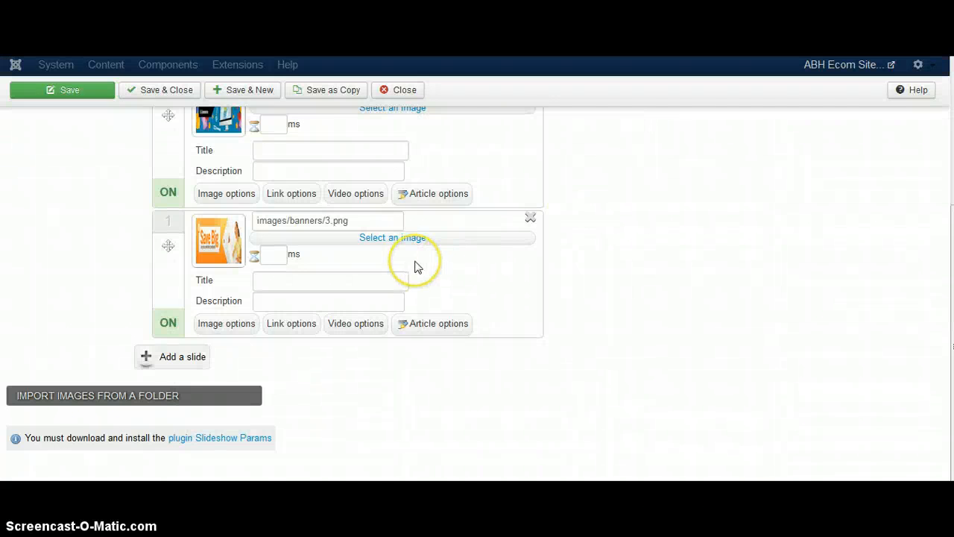
Save and close the Slideshow CK module.
scroll(418, 267, up, 5)
scroll(417, 266, down, 5)
scroll(418, 267, up, 1)
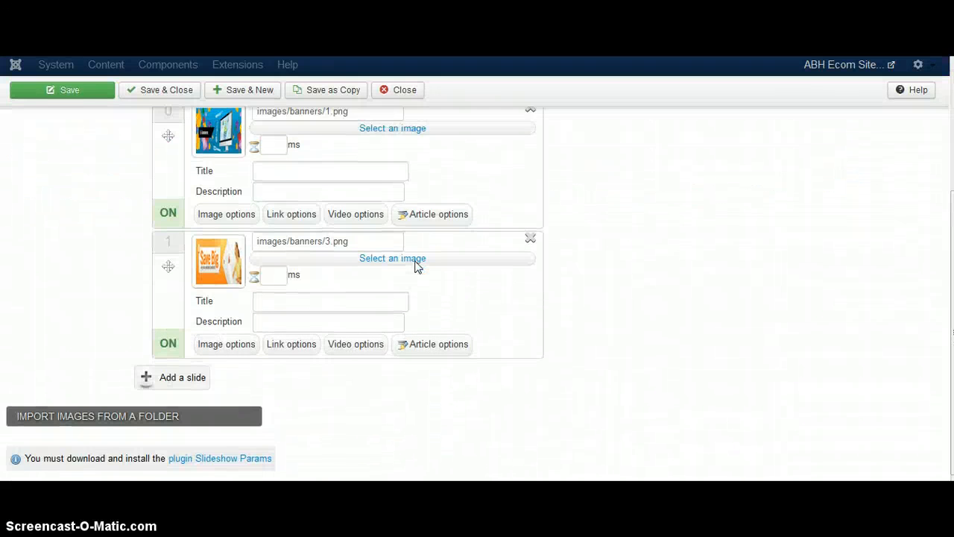
scroll(417, 267, up, 5)
click(169, 126)
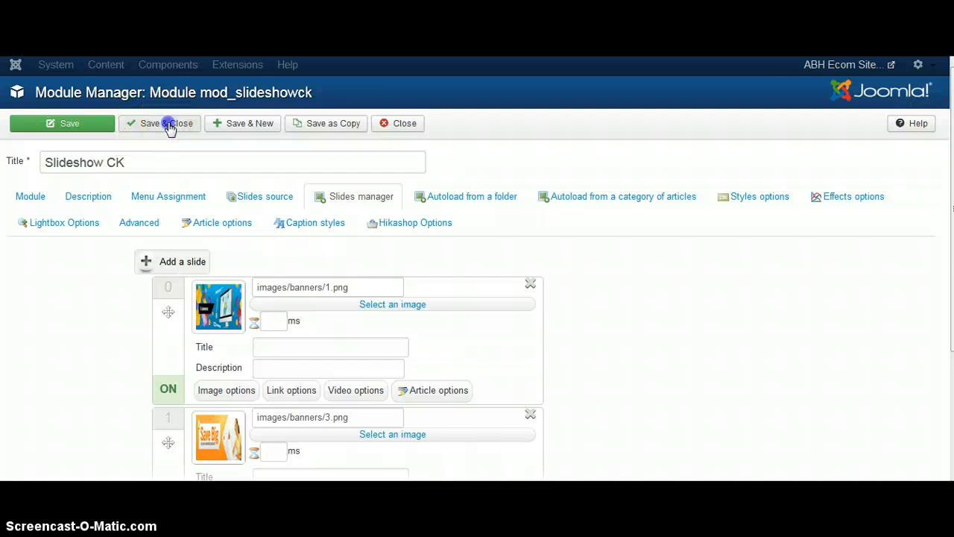
On the storefront, advance the carousel from the E-Commerce banner to Save Big, then return to Module Manager.
click(384, 38)
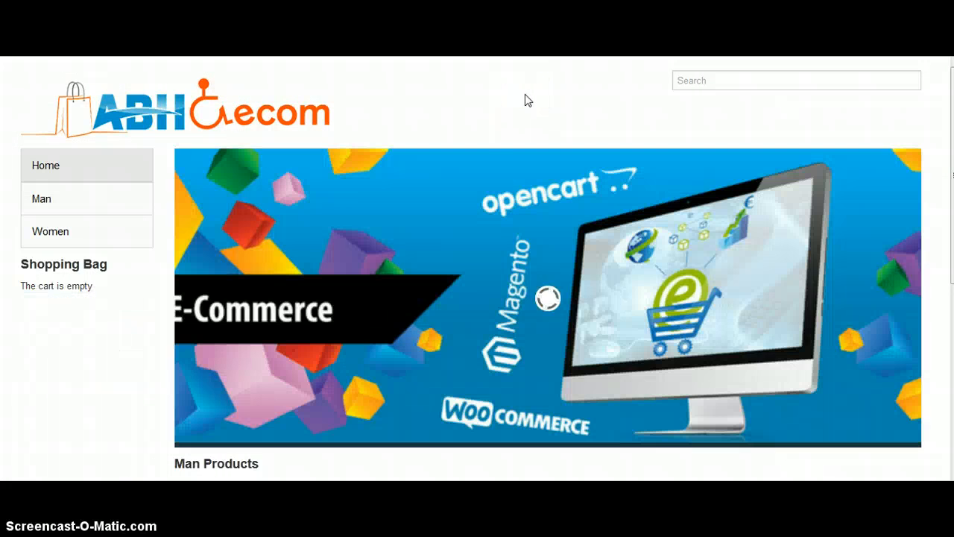
scroll(558, 270, down, 1)
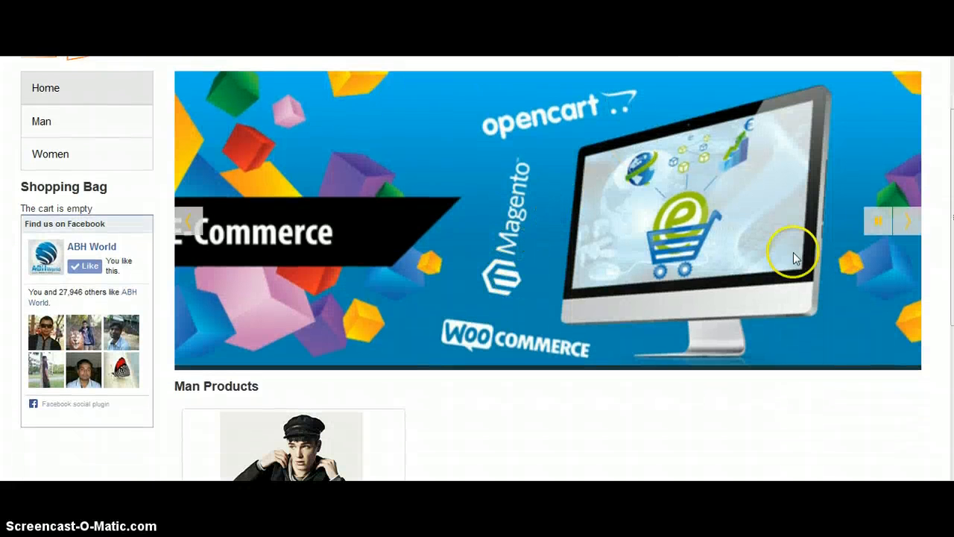
click(908, 220)
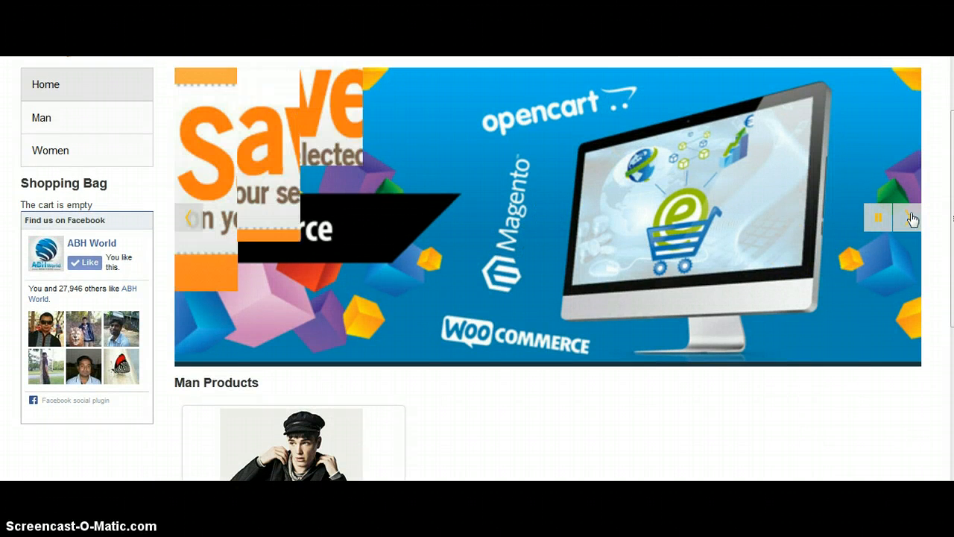
scroll(531, 278, up, 1)
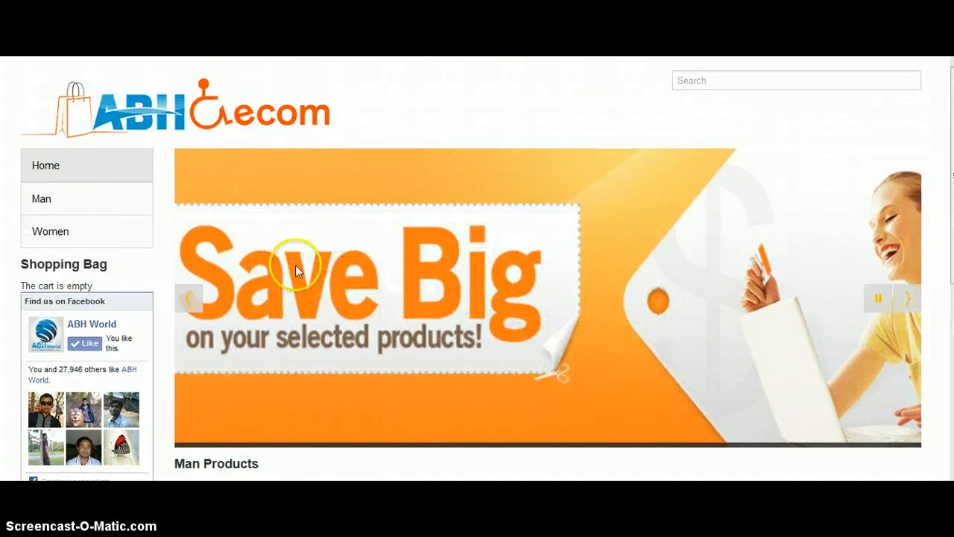
scroll(637, 281, down, 2)
scroll(585, 279, up, 2)
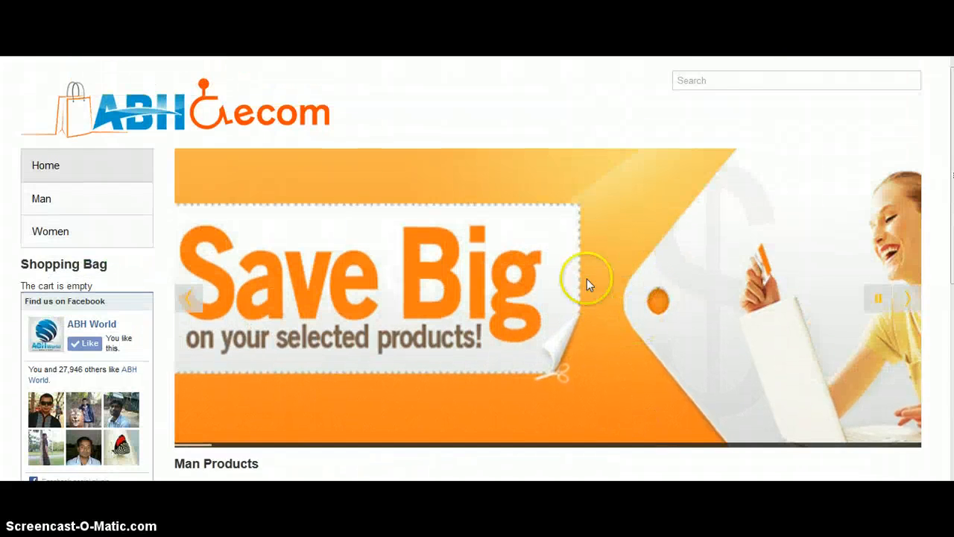
scroll(586, 222, down, 3)
scroll(586, 222, up, 3)
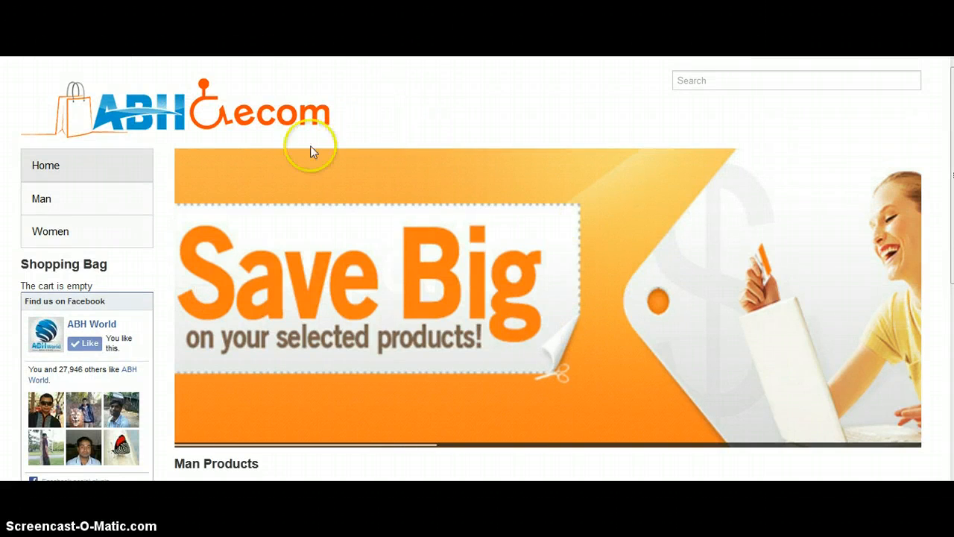
click(243, 26)
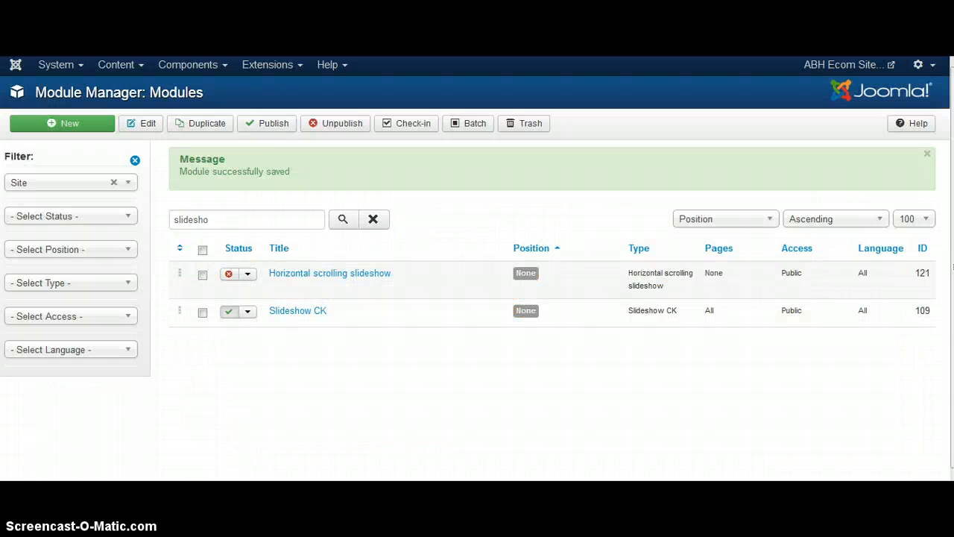
Give slide 0 the title 'Demo Title' and description 'demo Discription', then save and close.
click(311, 311)
click(363, 196)
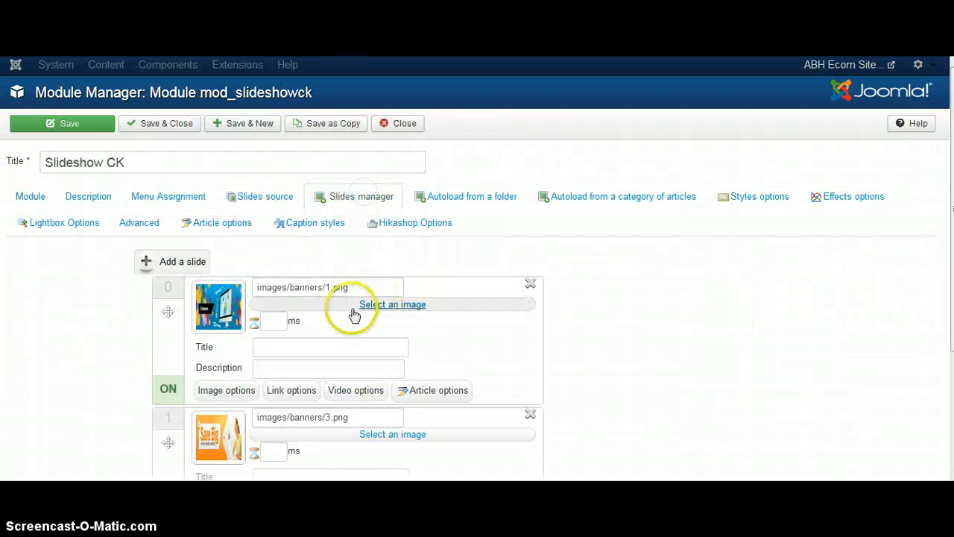
click(359, 345)
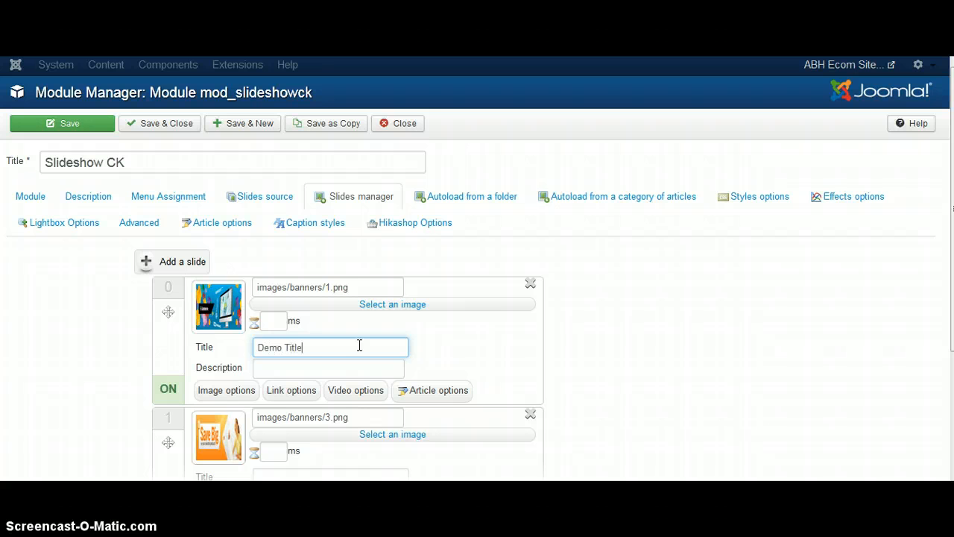
key(Tab)
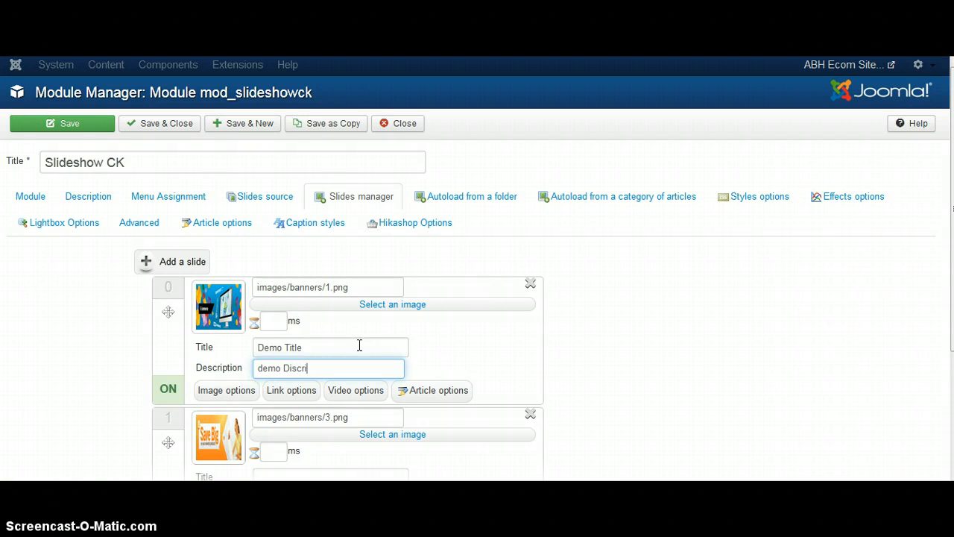
click(181, 121)
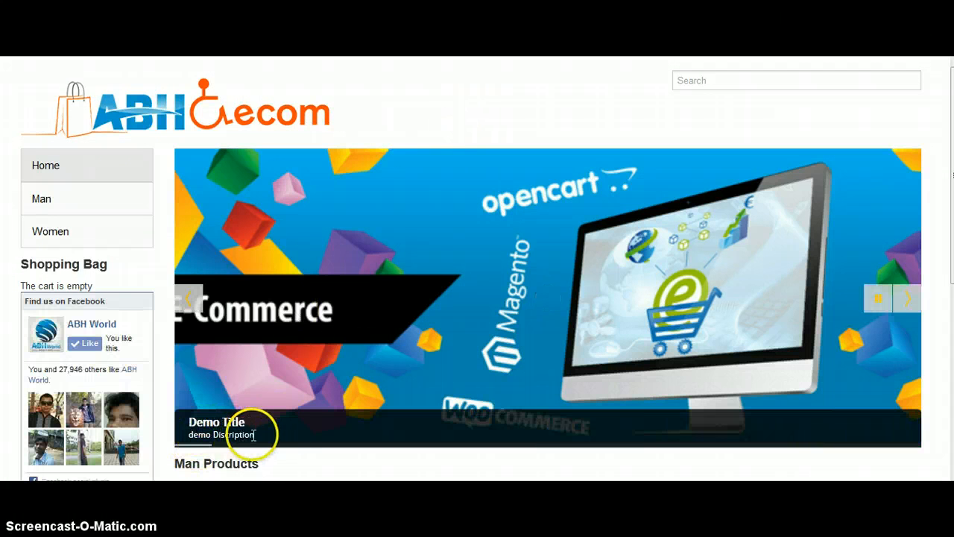
scroll(270, 438, down, 5)
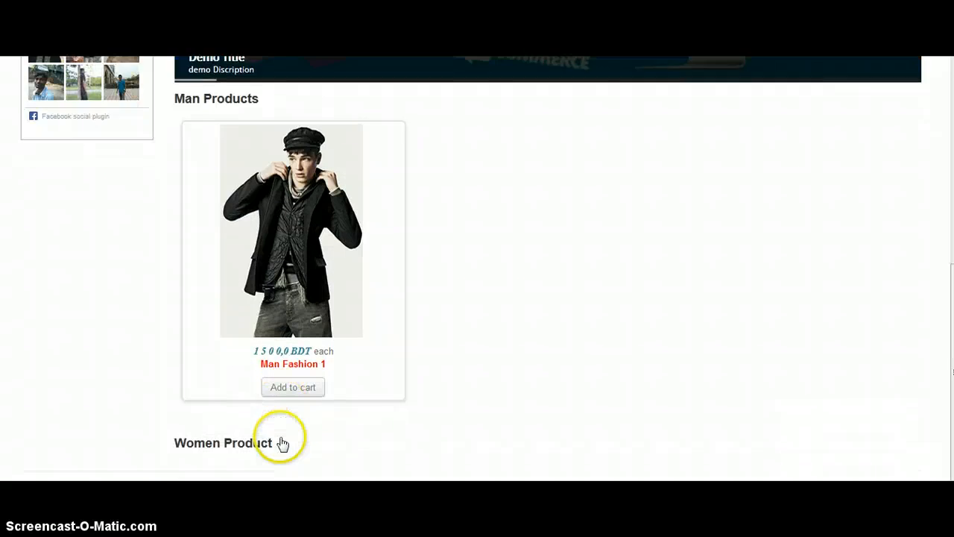
scroll(282, 443, up, 5)
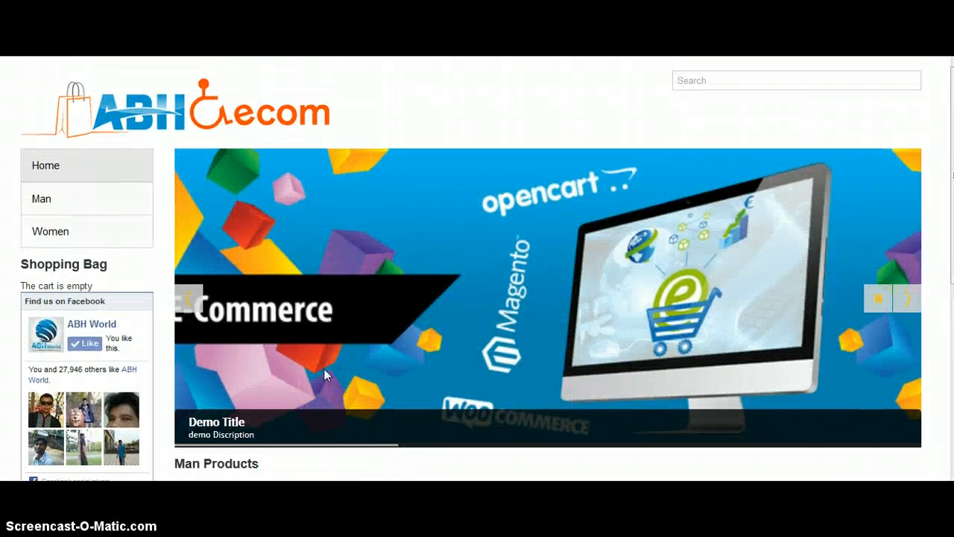
scroll(323, 368, down, 3)
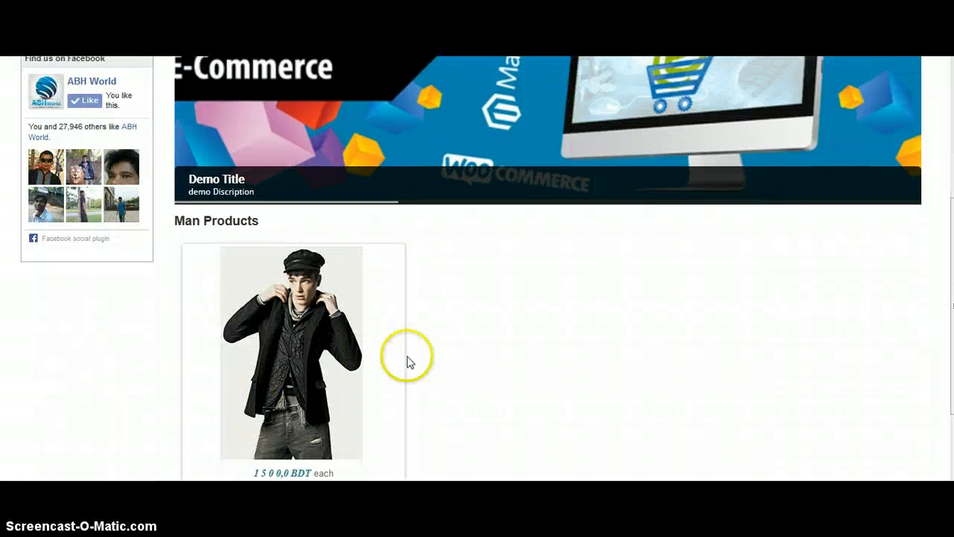
scroll(432, 363, down, 1)
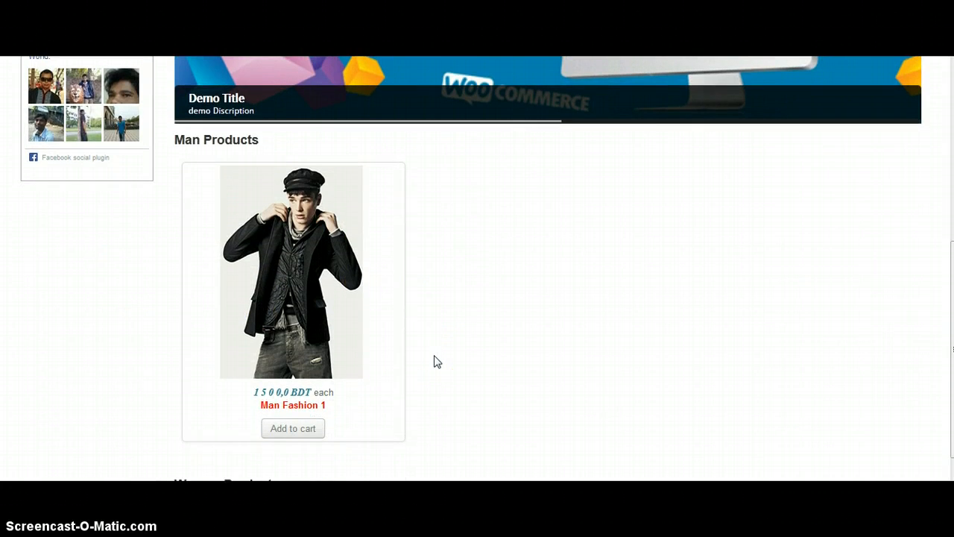
scroll(437, 362, up, 2)
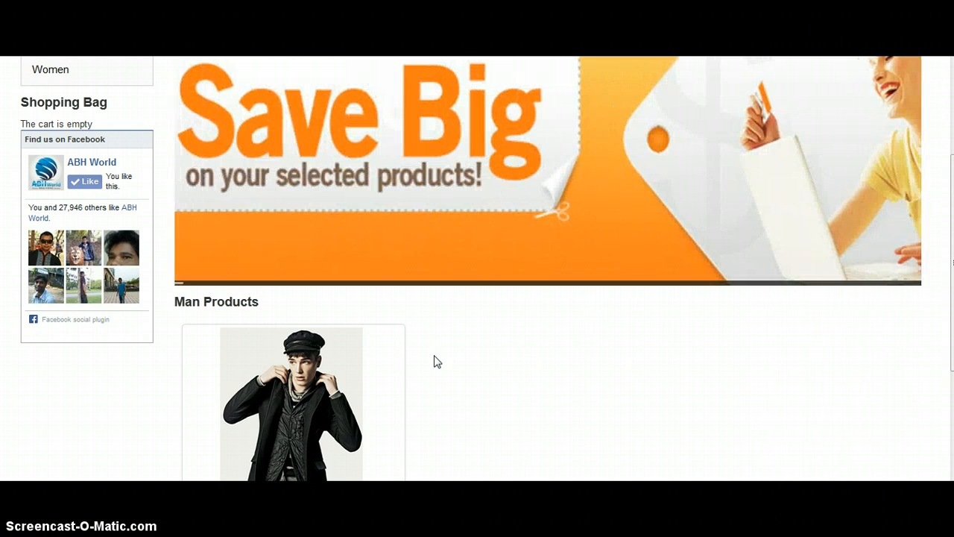
scroll(437, 361, down, 2)
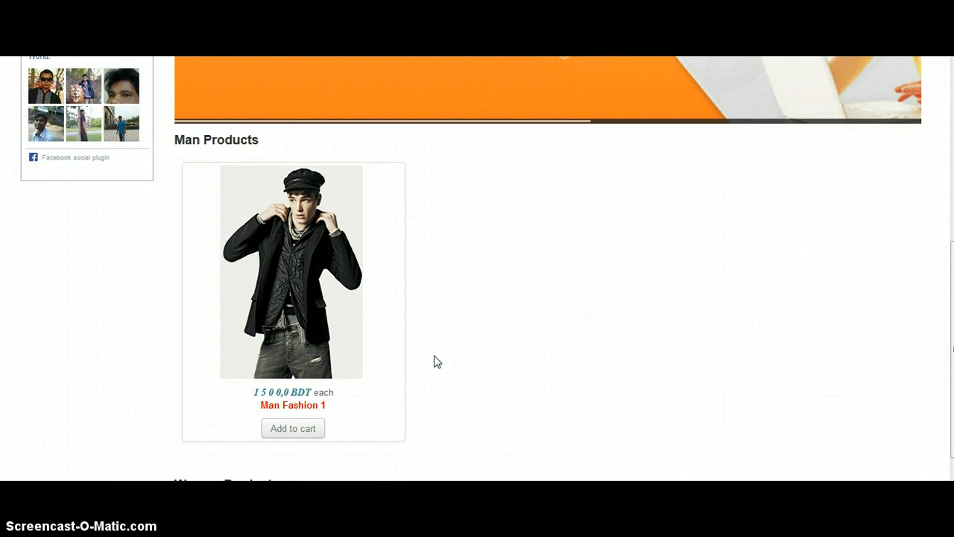
drag(248, 140, 191, 142)
click(185, 143)
scroll(410, 276, down, 1)
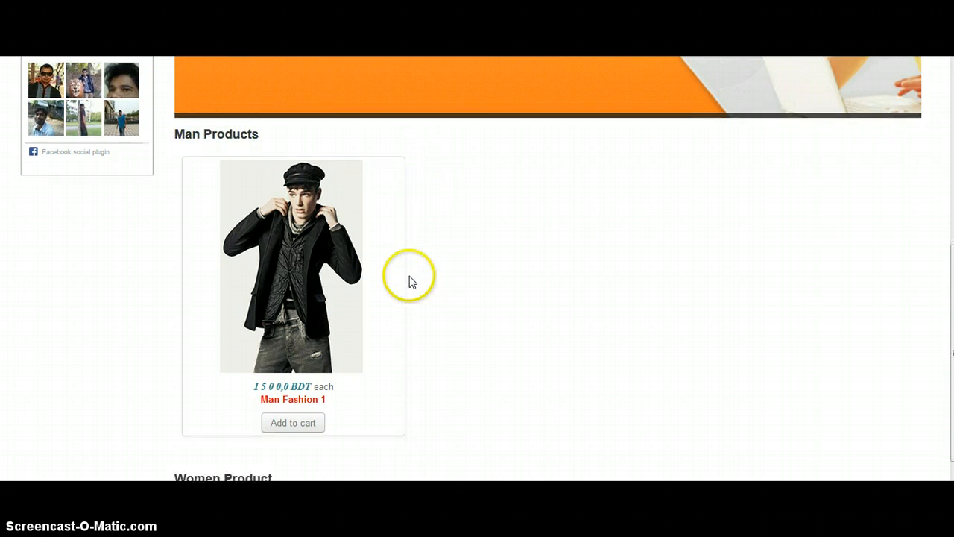
drag(185, 426, 273, 425)
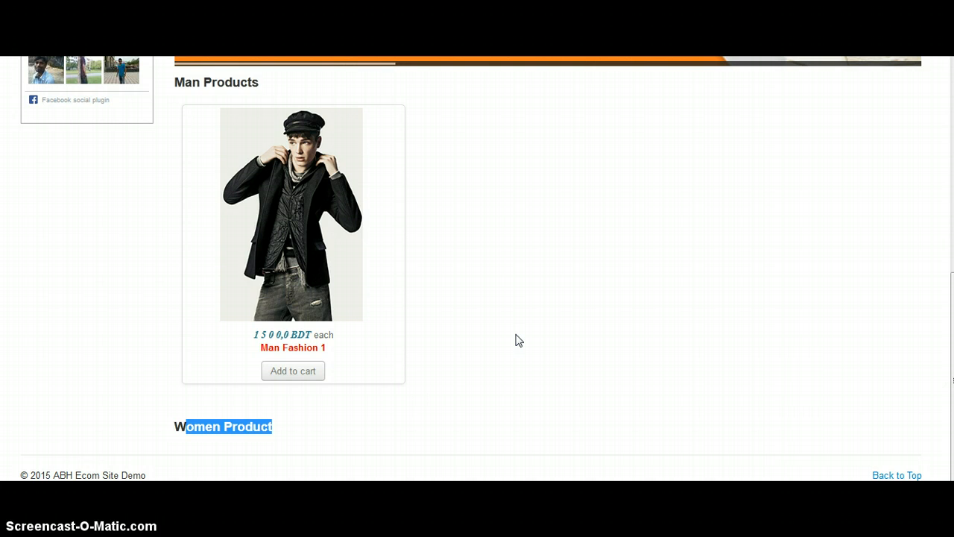
scroll(516, 333, up, 4)
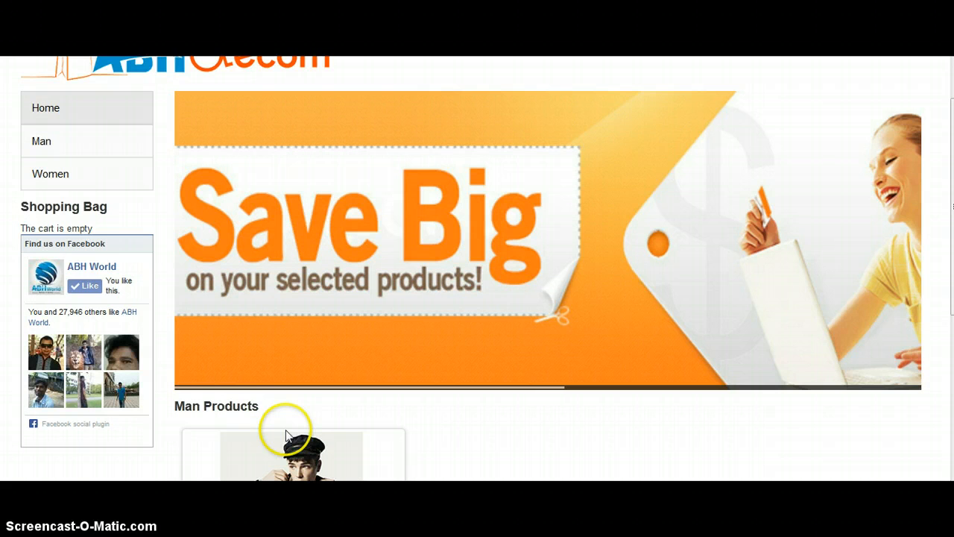
scroll(285, 435, down, 2)
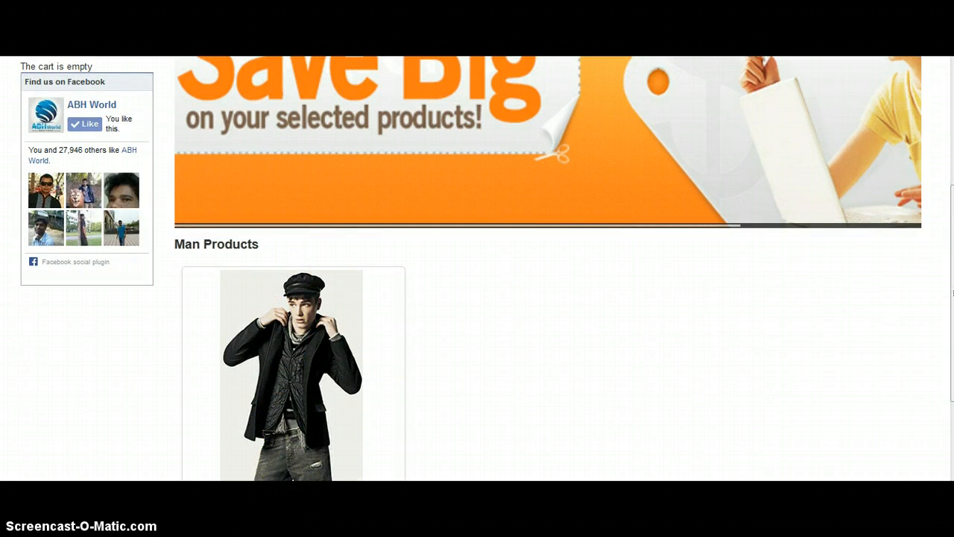